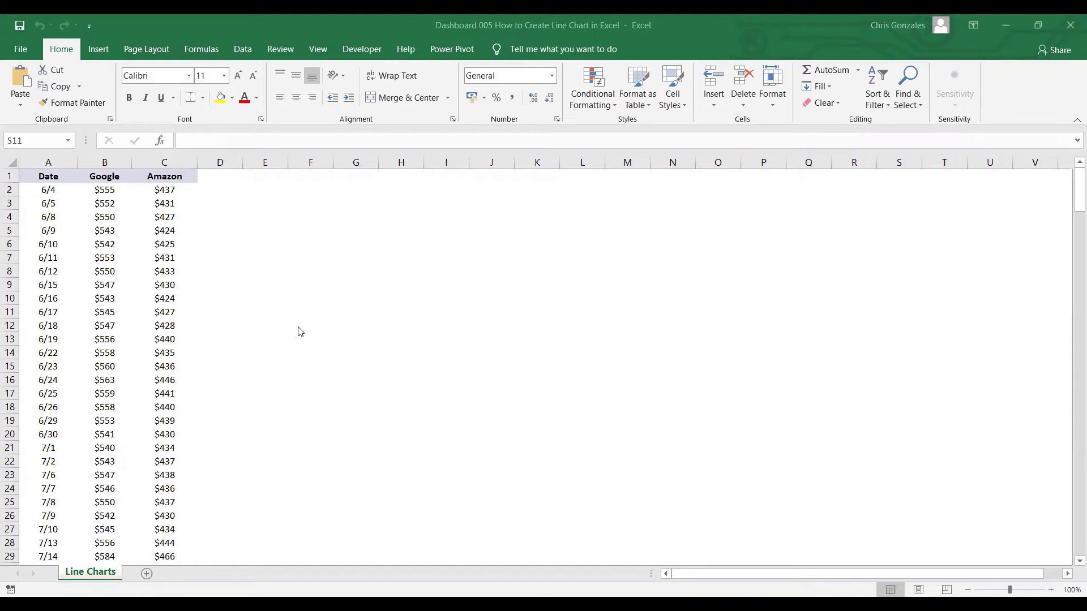
Step: Review the Date, Google and Amazon columns of the price table, top to bottom
left_click(32, 180)
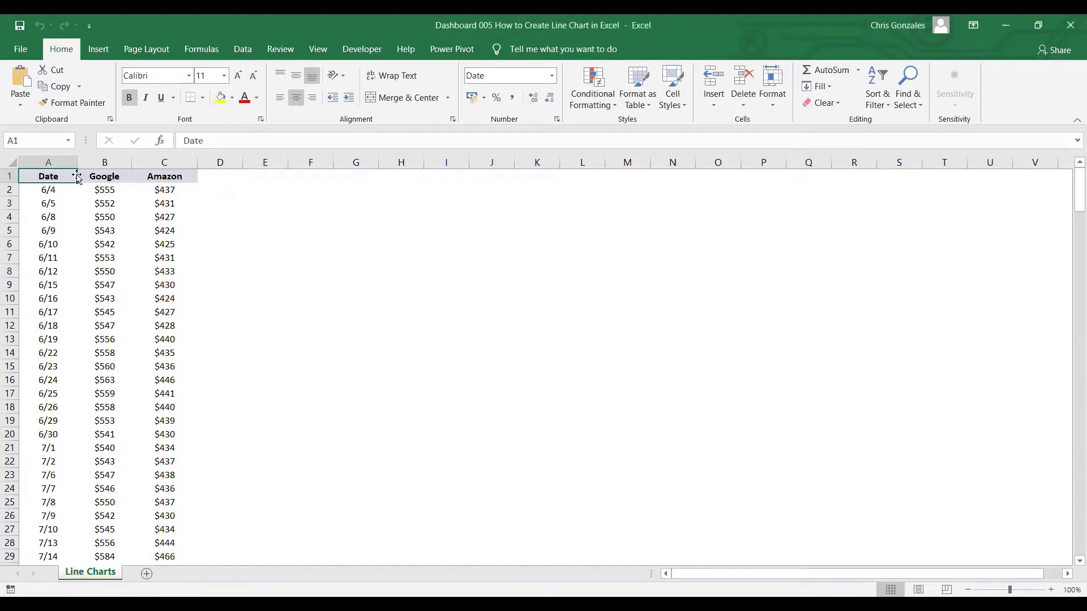
left_click(98, 177)
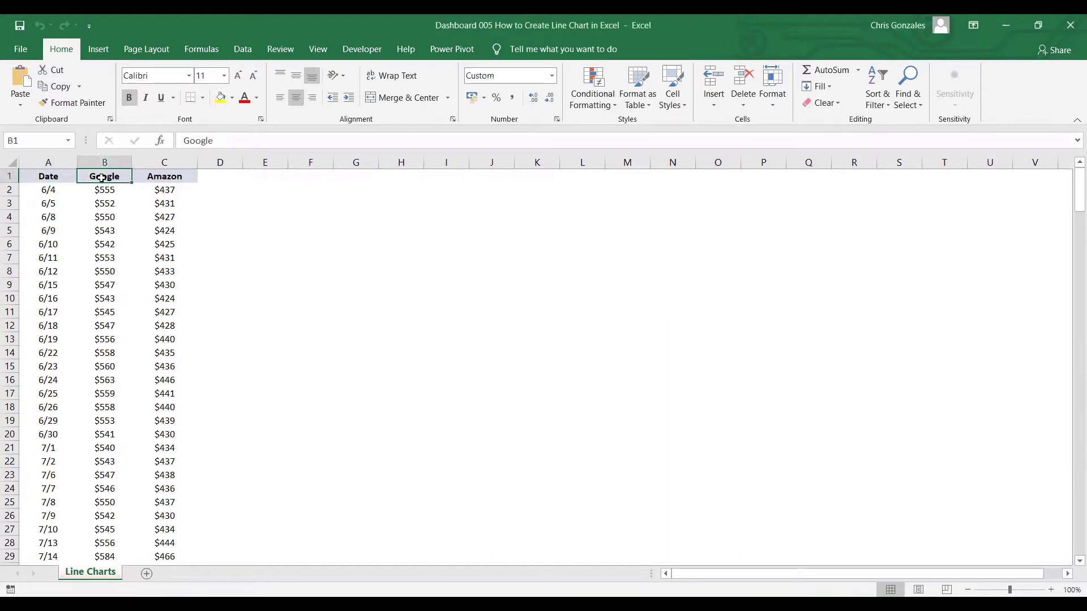
left_click(164, 179)
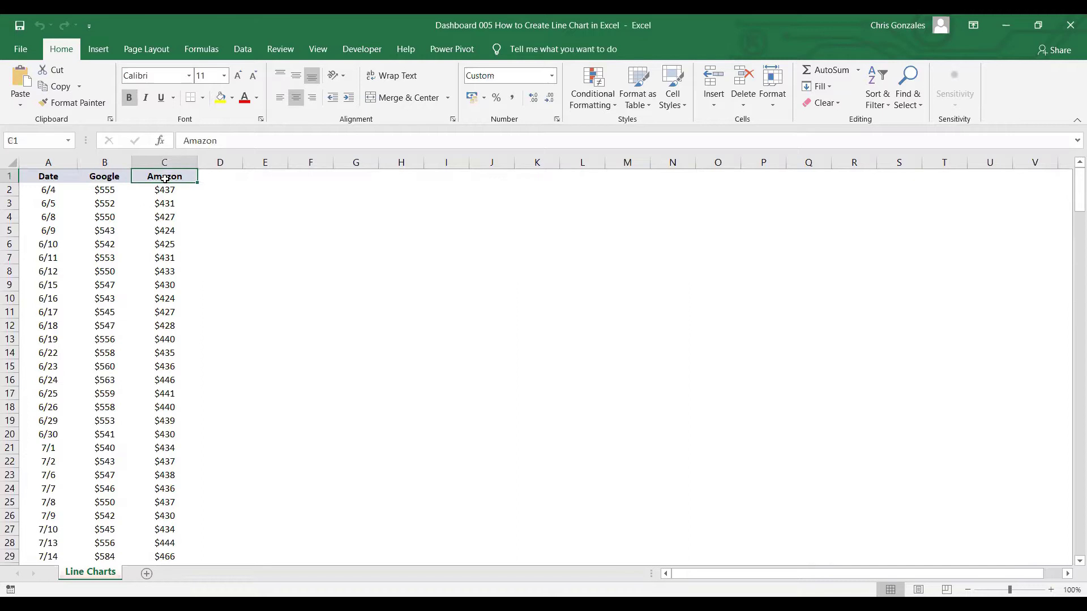
left_click(55, 192)
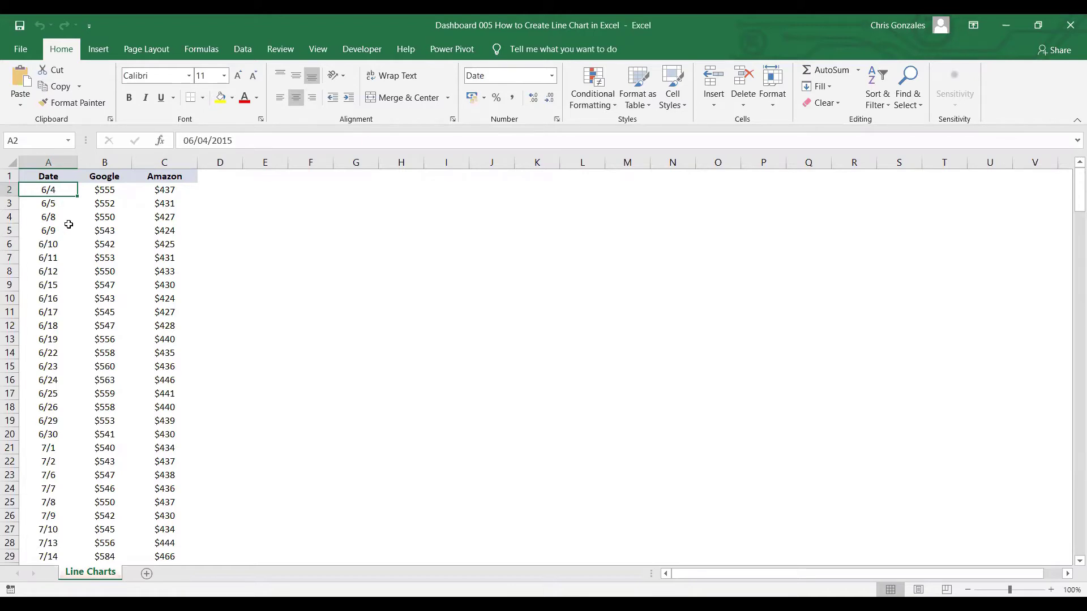
key("ctrl+Down")
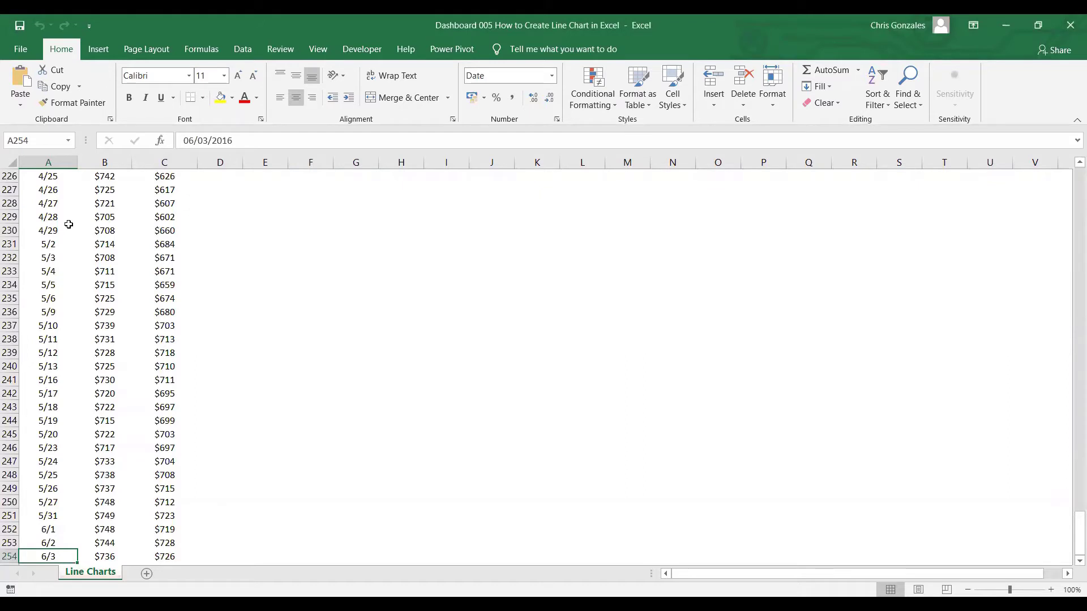
key("ctrl+Up")
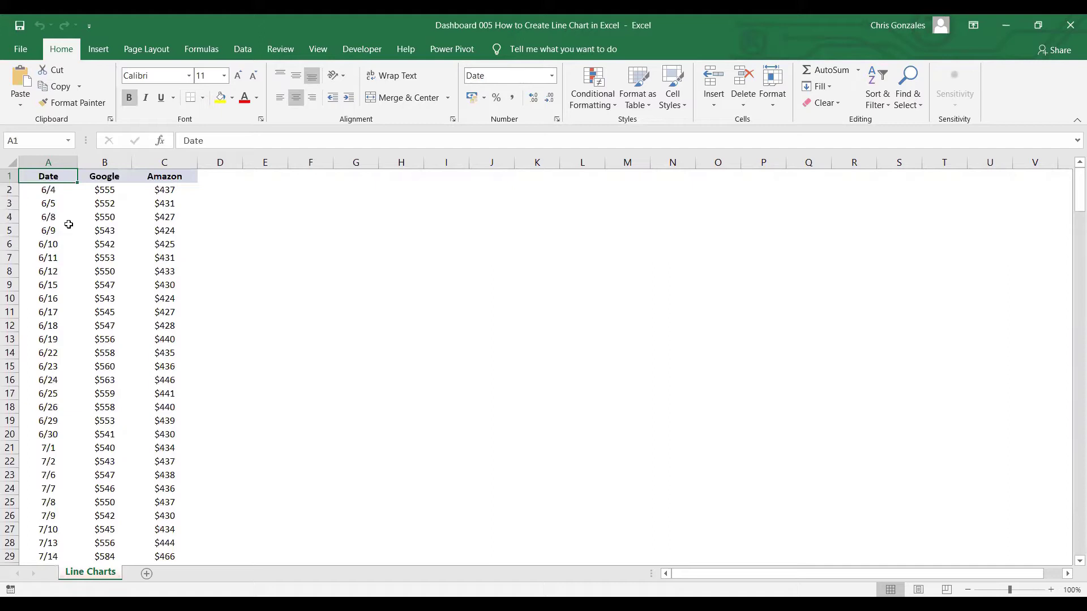
key("Right")
key("Down")
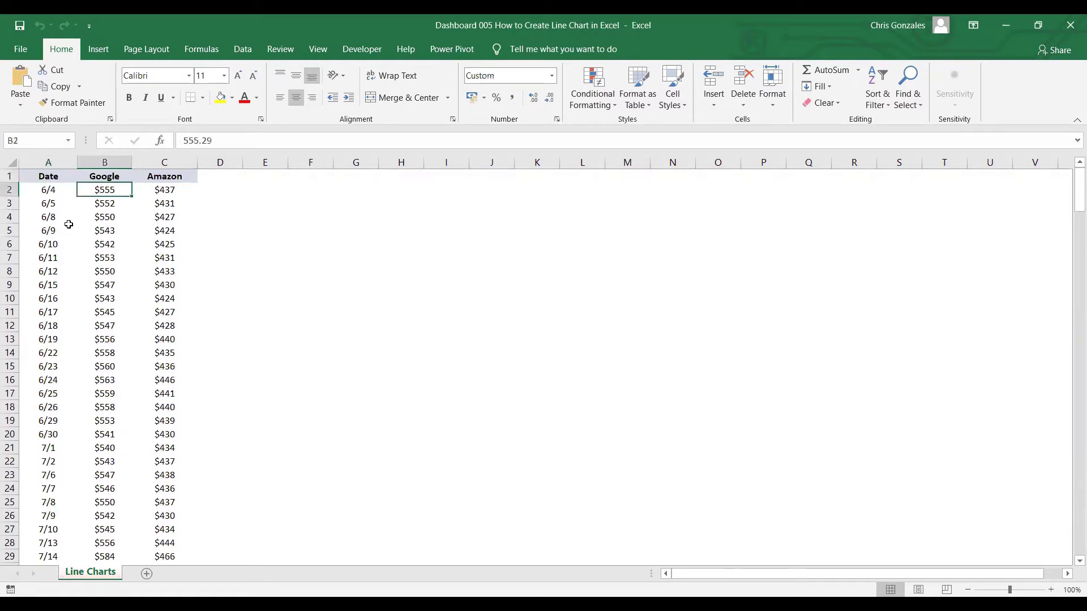
key("Down")
key("Down")
key("Down")
key("Down")
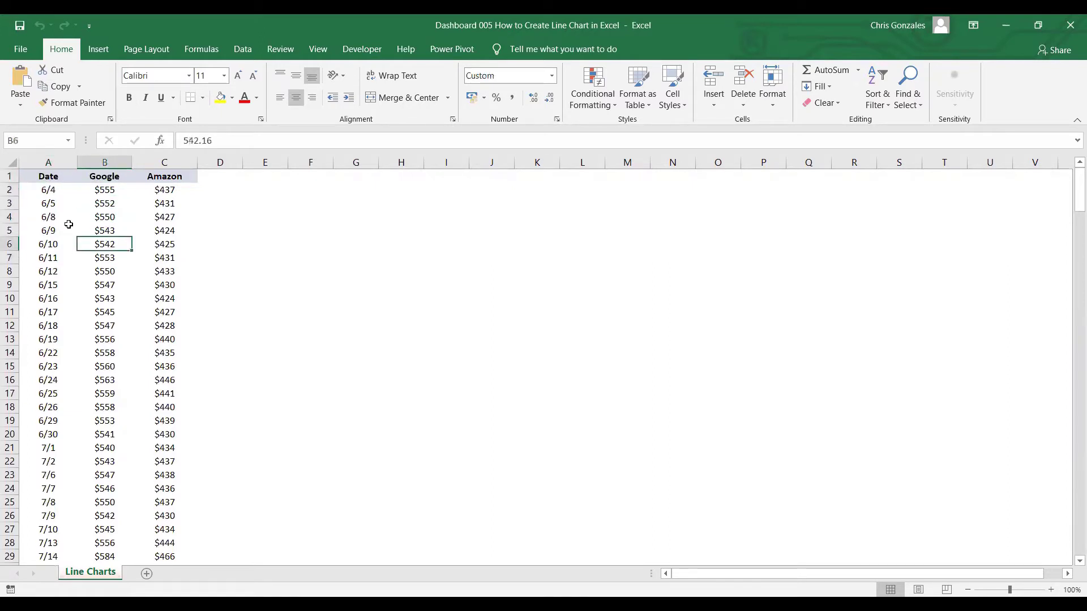
key("Up")
key("Up")
key("Up")
key("Up")
key("Right")
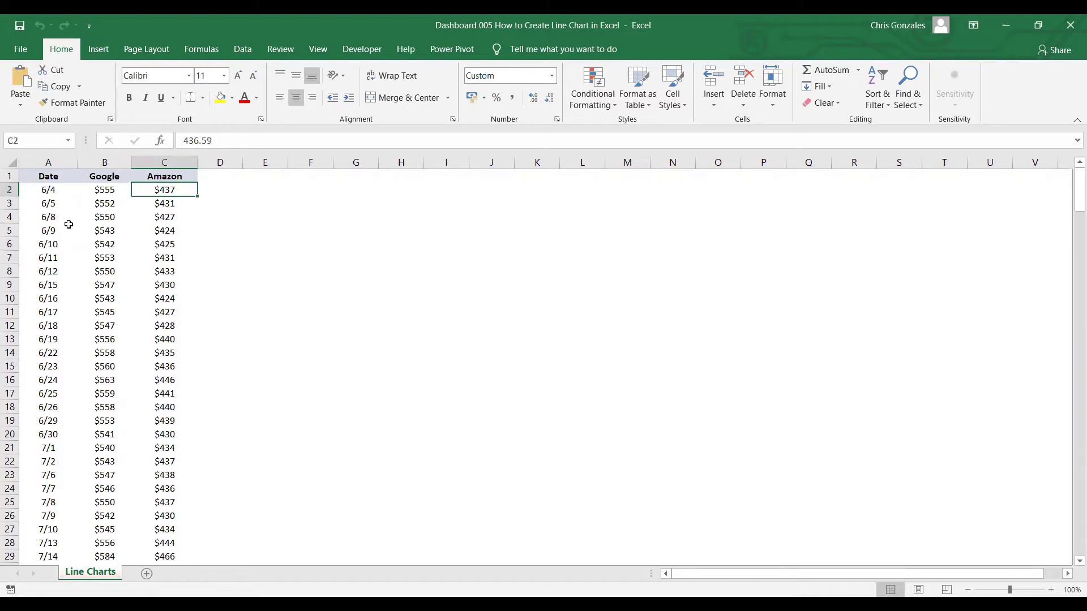
key("Down")
key("Down")
key("Down")
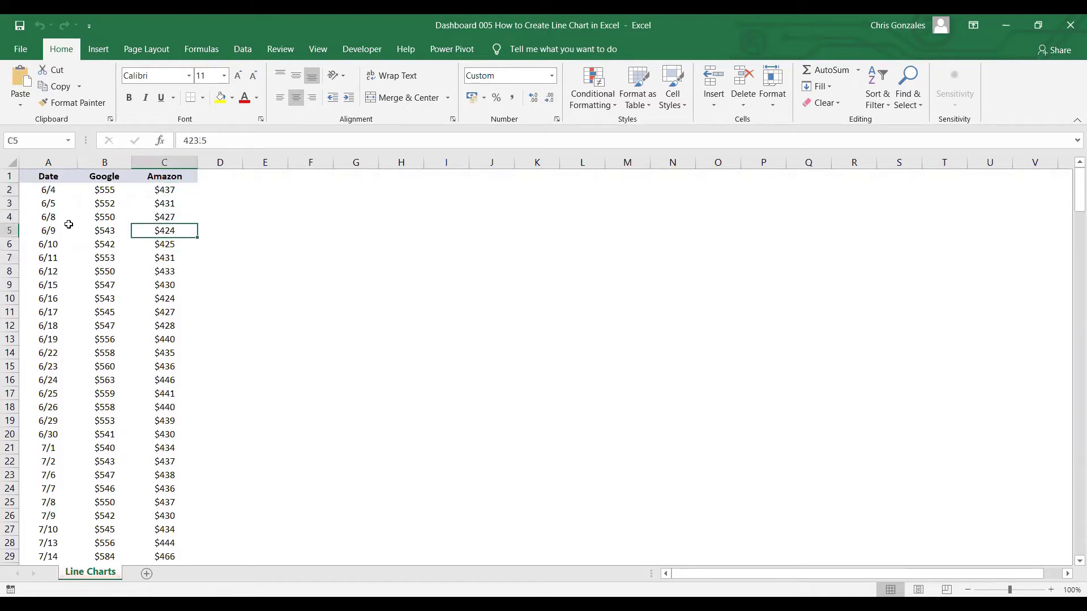
key("Up")
key("Up")
key("Up")
key("Up")
key("Left")
key("Left")
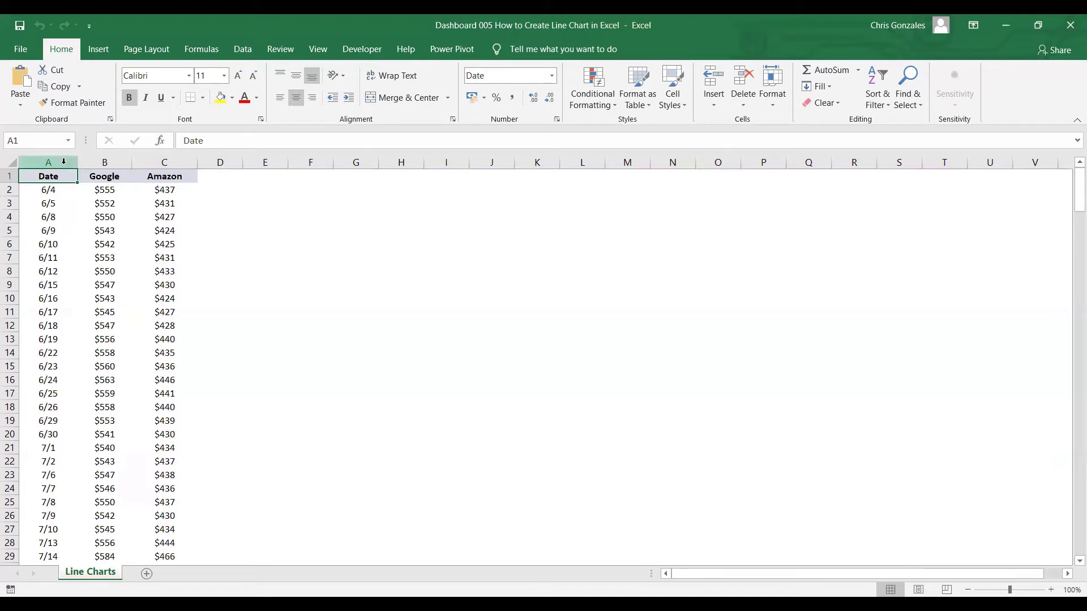
Step: Select the Date and Google columns and preview a 2-D line chart from Insert
left_click_drag(64, 162, 98, 162)
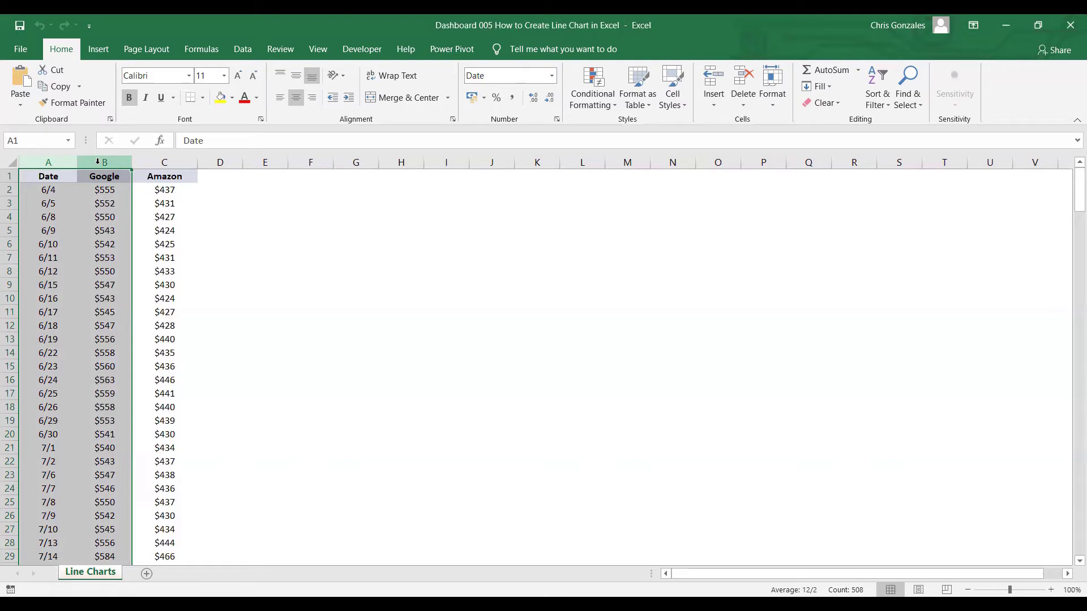
left_click(107, 55)
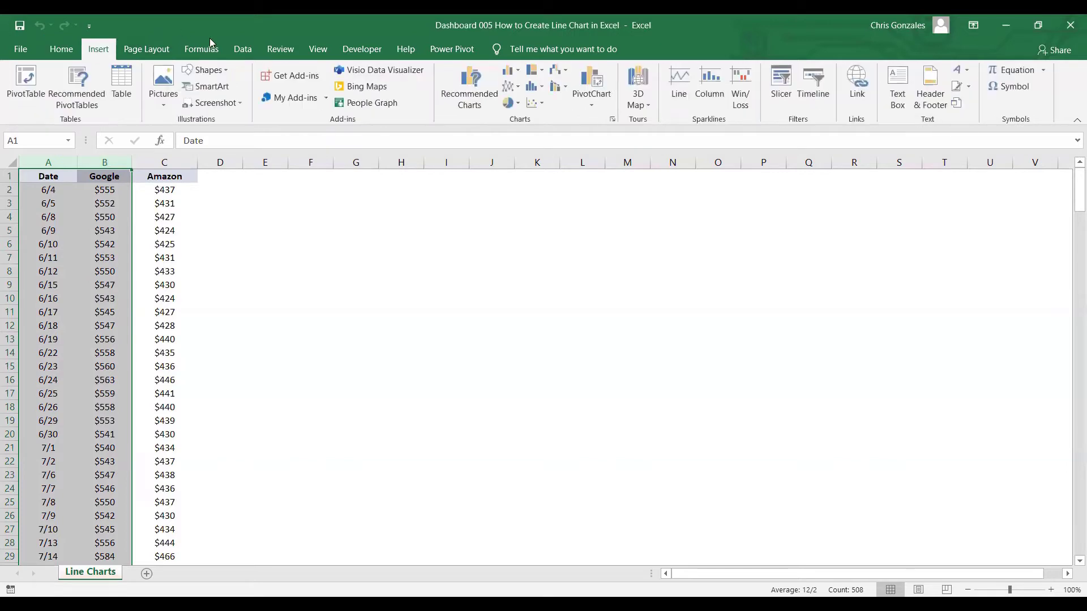
left_click(519, 87)
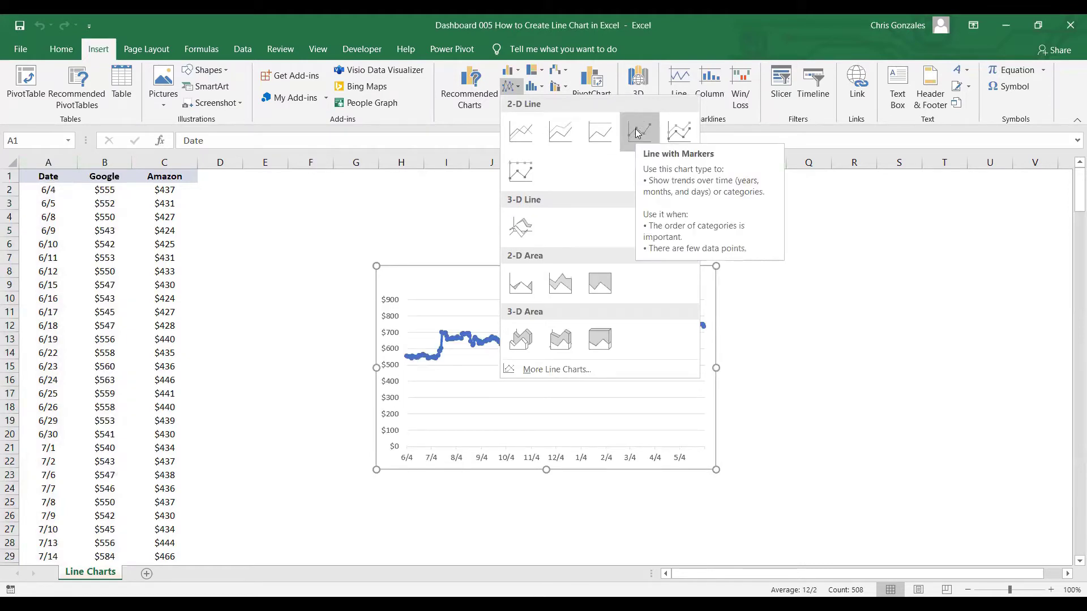
Step: Insert the plain 2-D line chart, shift it up-left and stretch it wider and taller
left_click(526, 132)
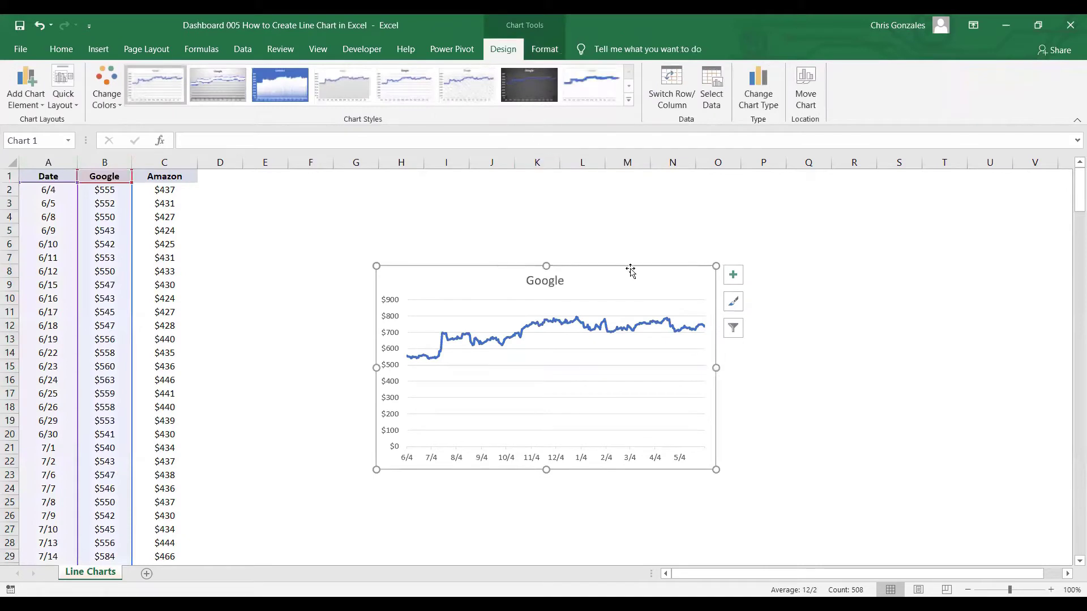
left_click_drag(636, 283, 563, 232)
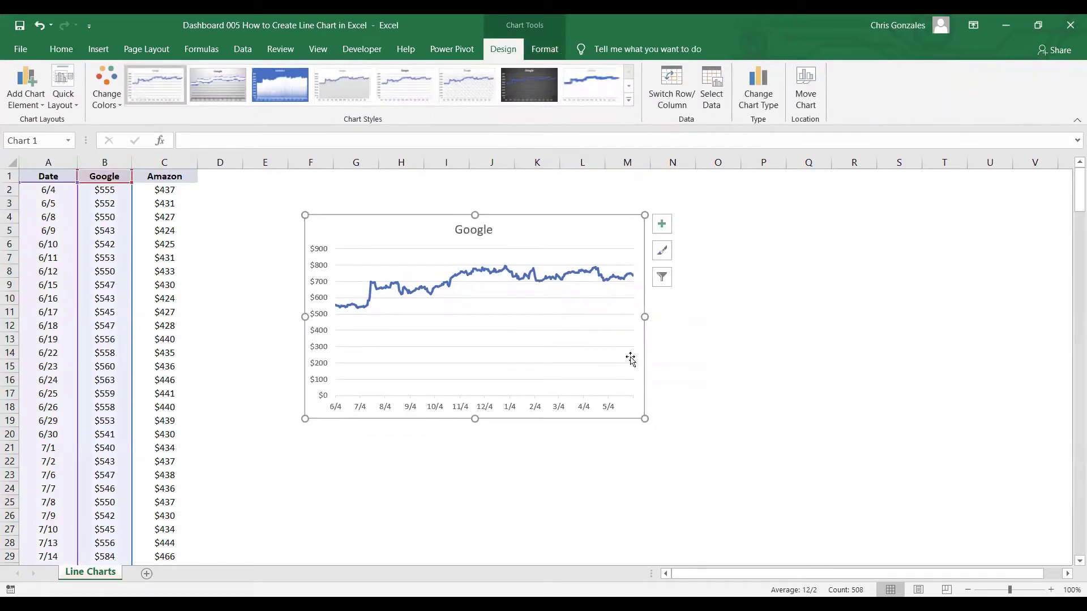
left_click_drag(661, 419, 829, 471)
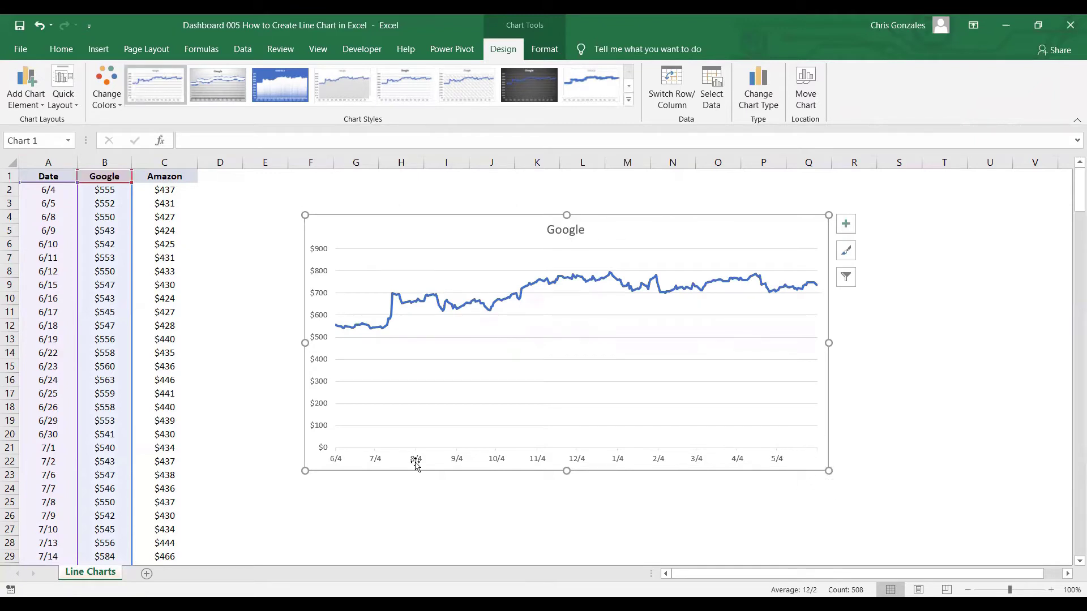
left_click_drag(671, 220, 612, 201)
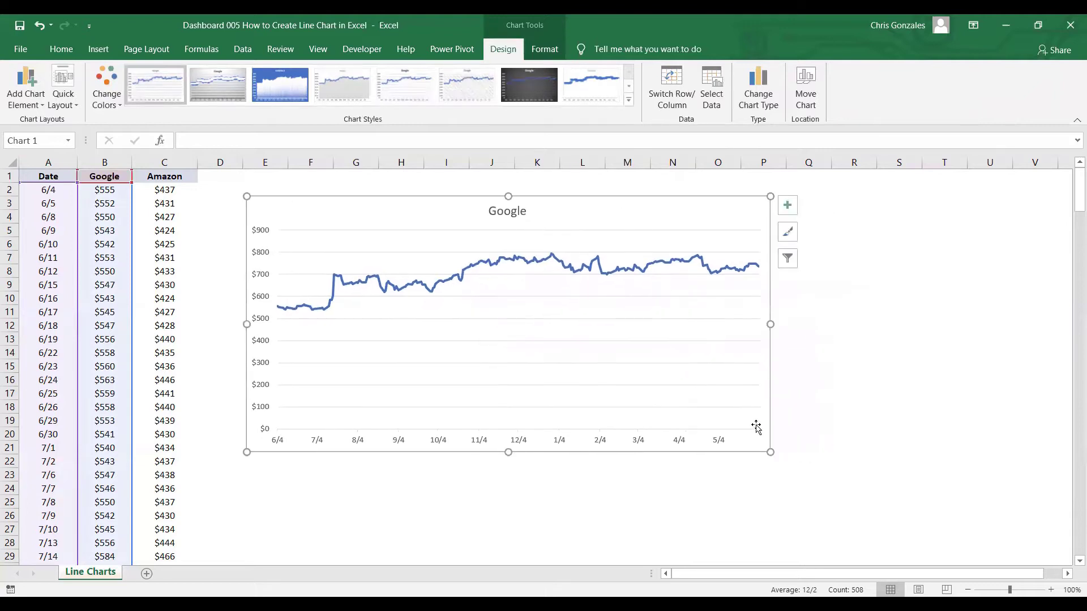
left_click_drag(769, 451, 997, 497)
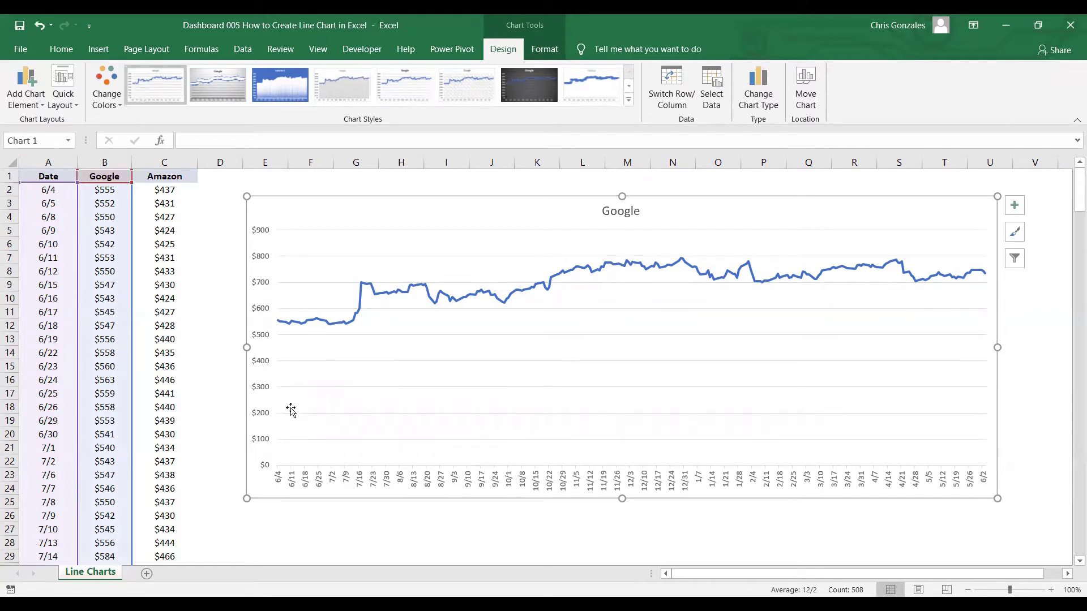
Step: Set the price axis Bounds Minimum to 400 in Format Axis
left_click(262, 365)
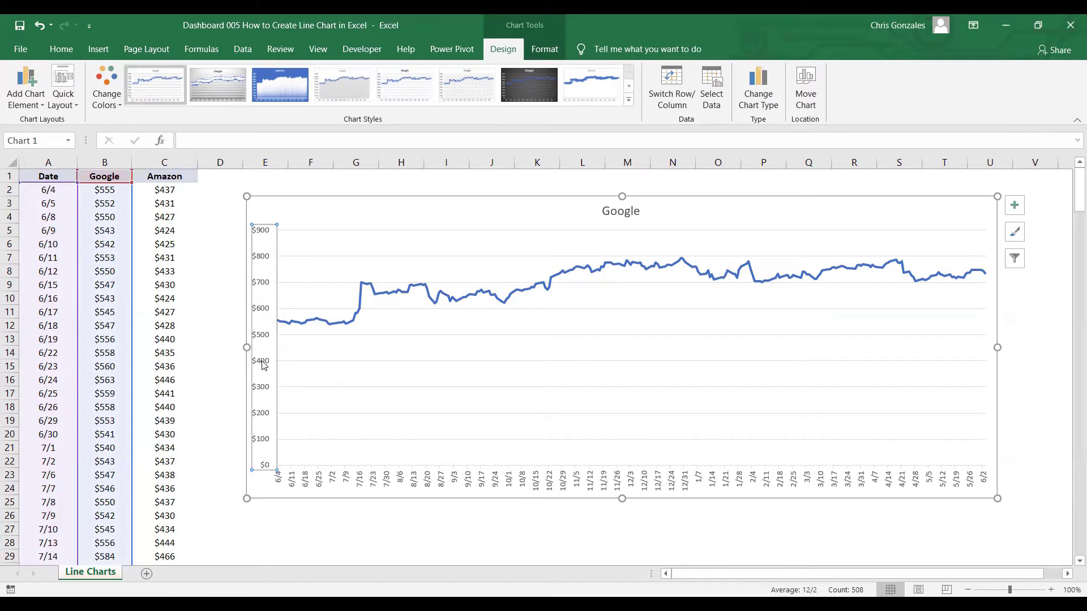
double_click(263, 366)
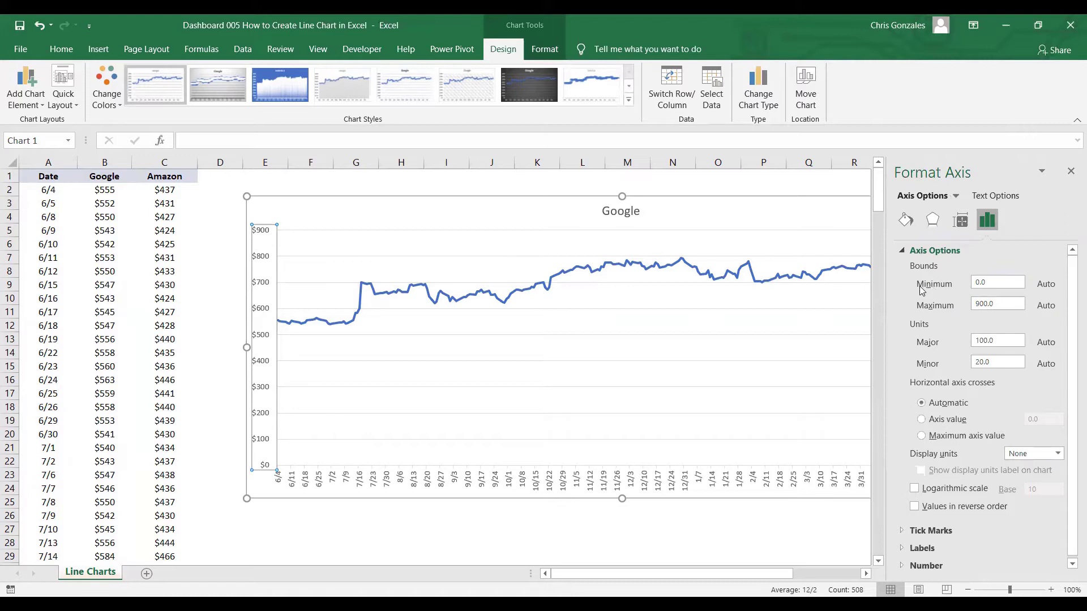
left_click_drag(990, 284, 967, 284)
type("4")
key("Return")
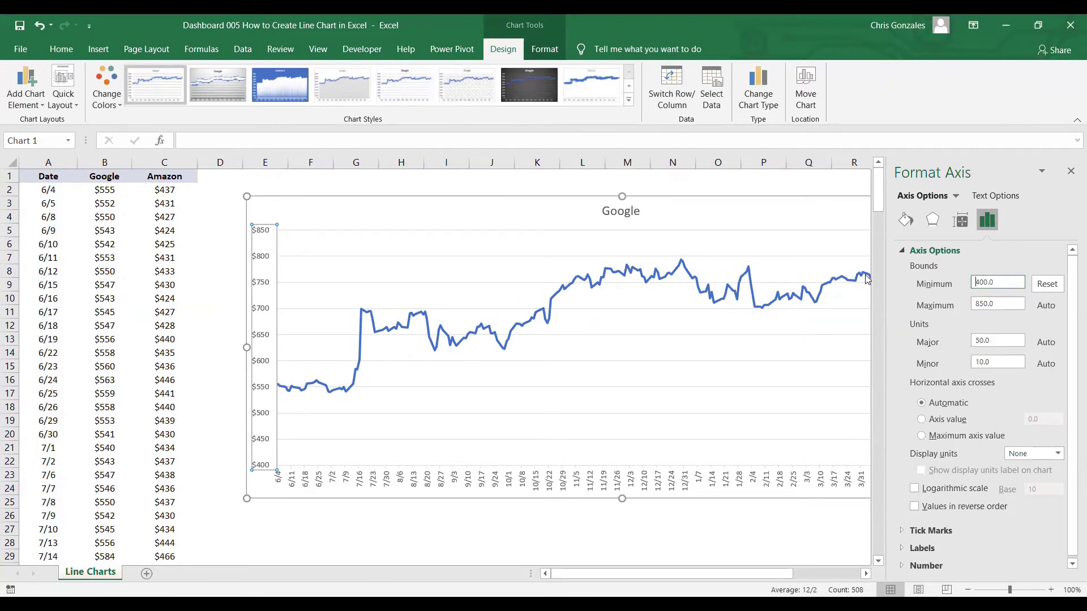
Step: Close the Format Axis pane and select the Google price line
left_click(1071, 173)
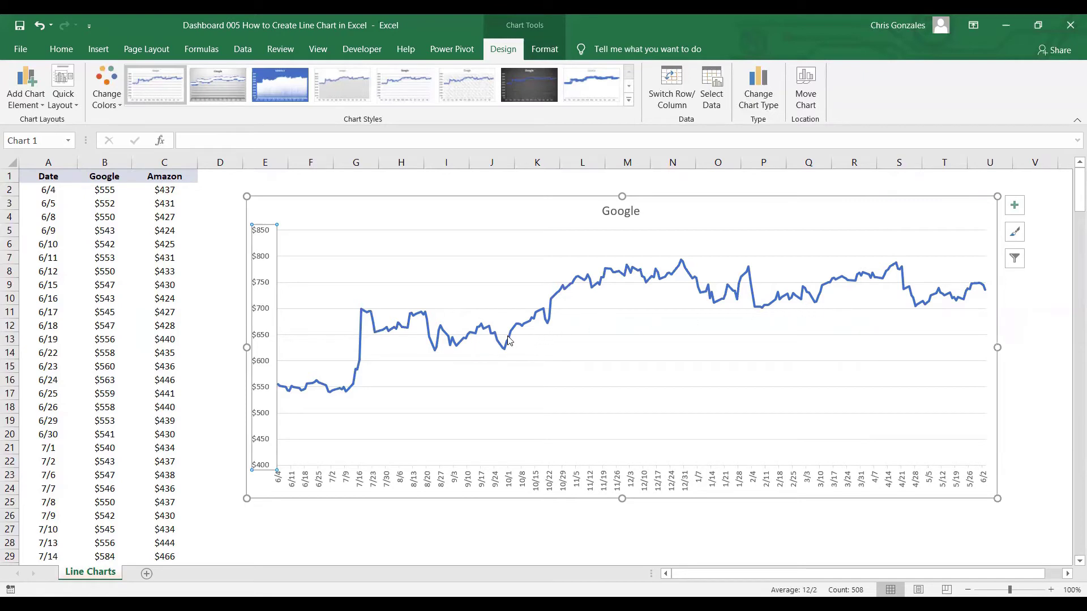
mouse_move(506, 341)
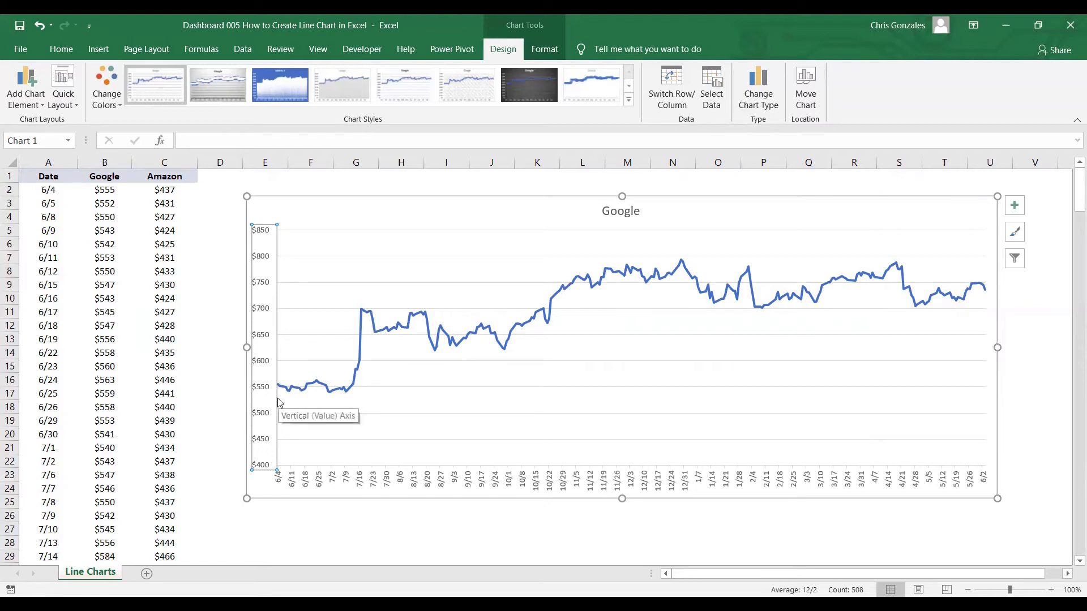
left_click(355, 379)
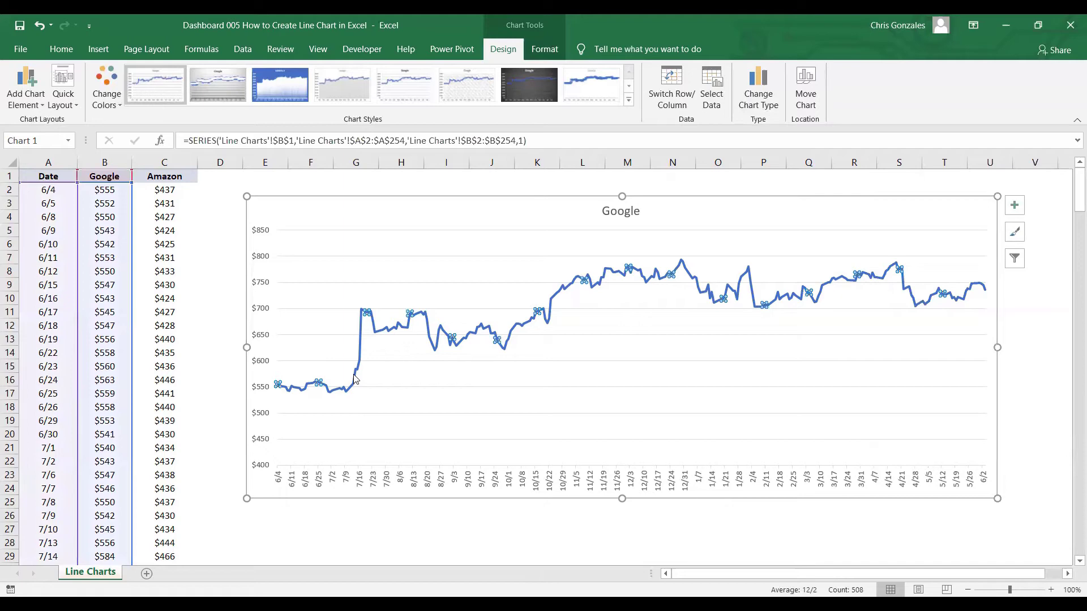
Step: Add a trendline to the Google series from its right-click menu
right_click(355, 378)
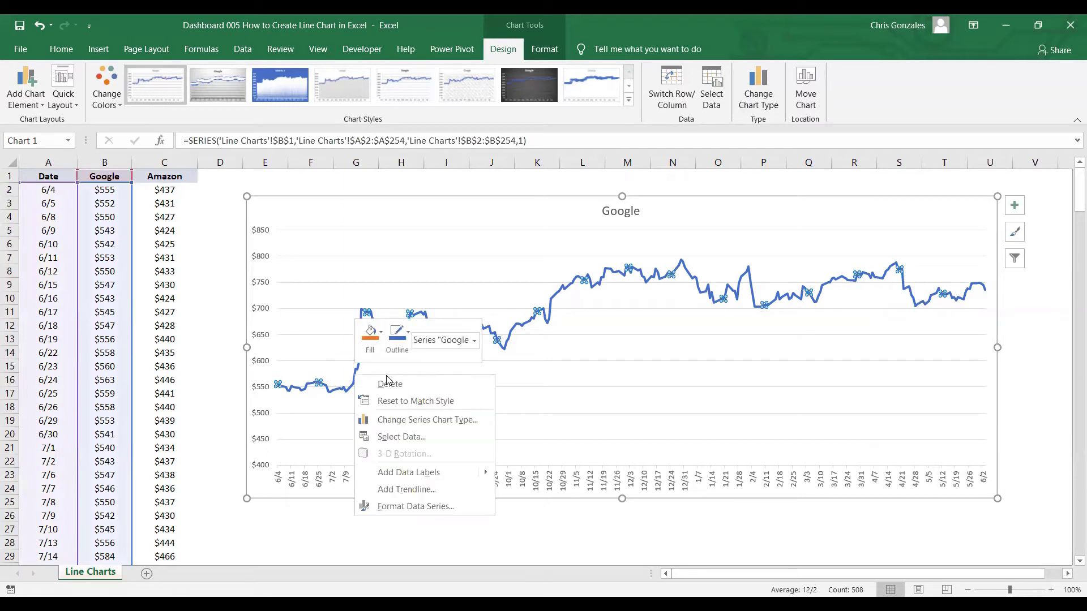
left_click(399, 490)
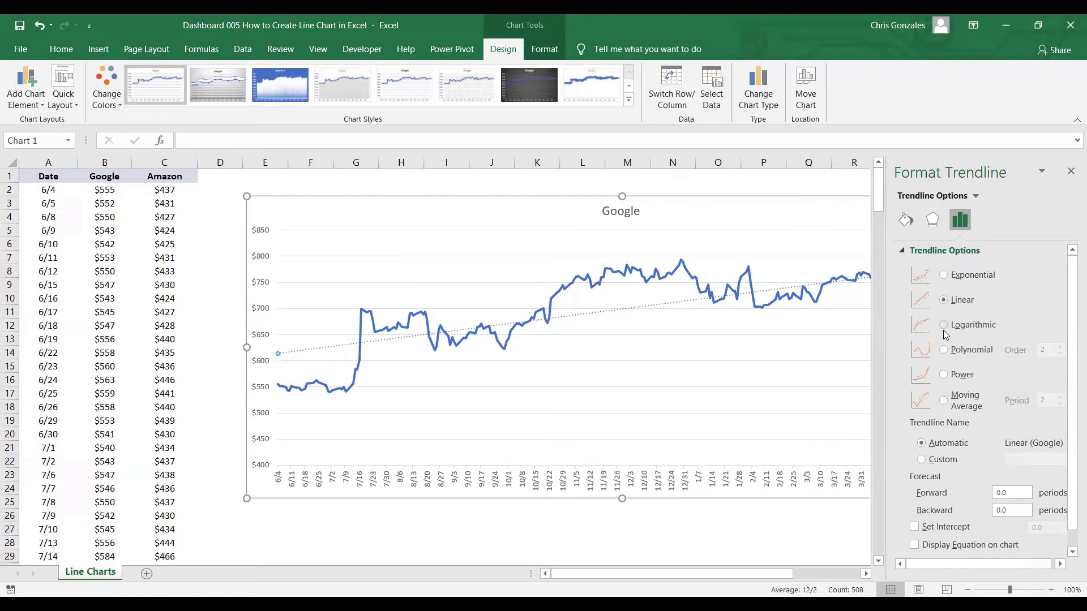
Step: Make the trendline Polynomial with order 5, leave the equation hidden, and close the pane
left_click(944, 350)
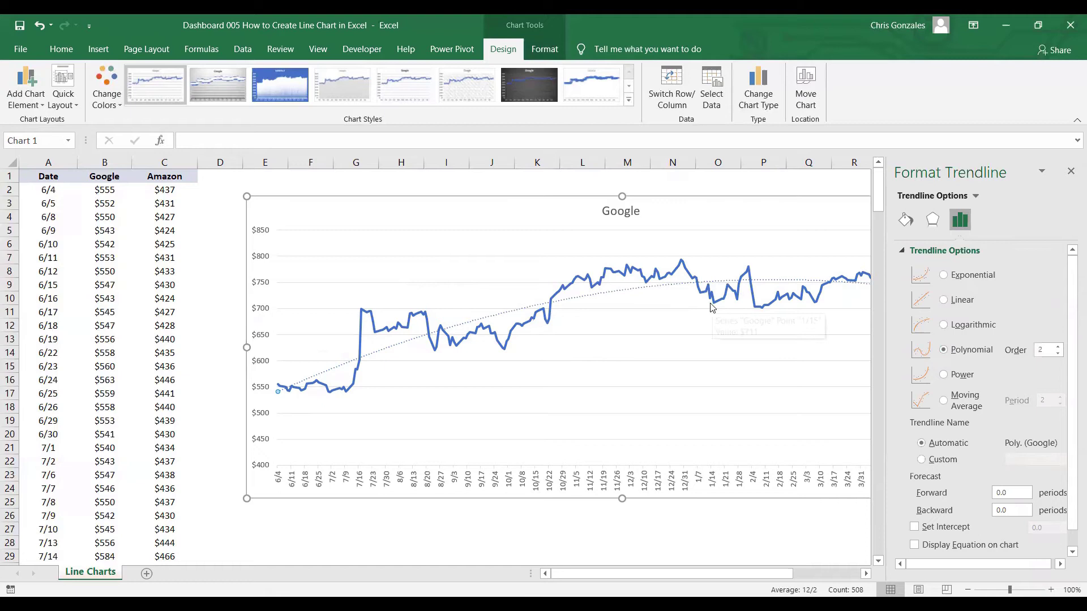
left_click(1057, 347)
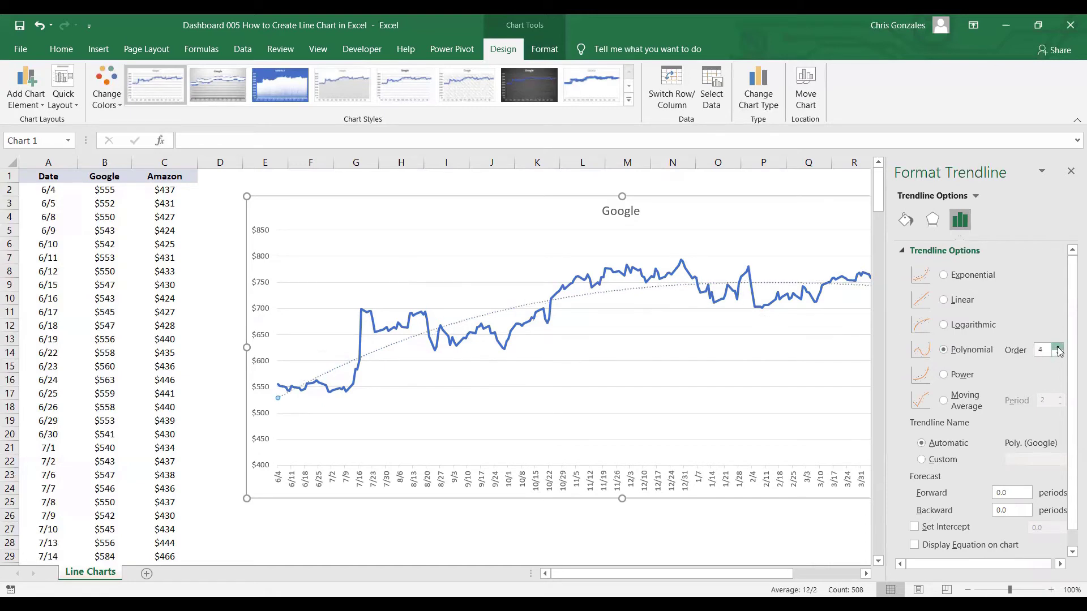
left_click(1058, 347)
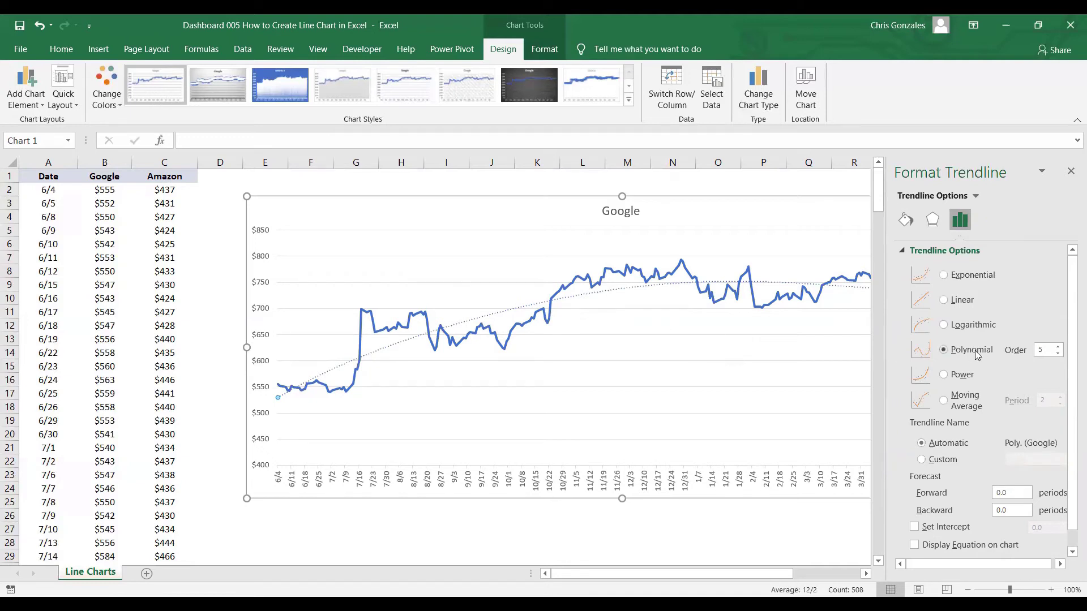
scroll(938, 428, "down", 1)
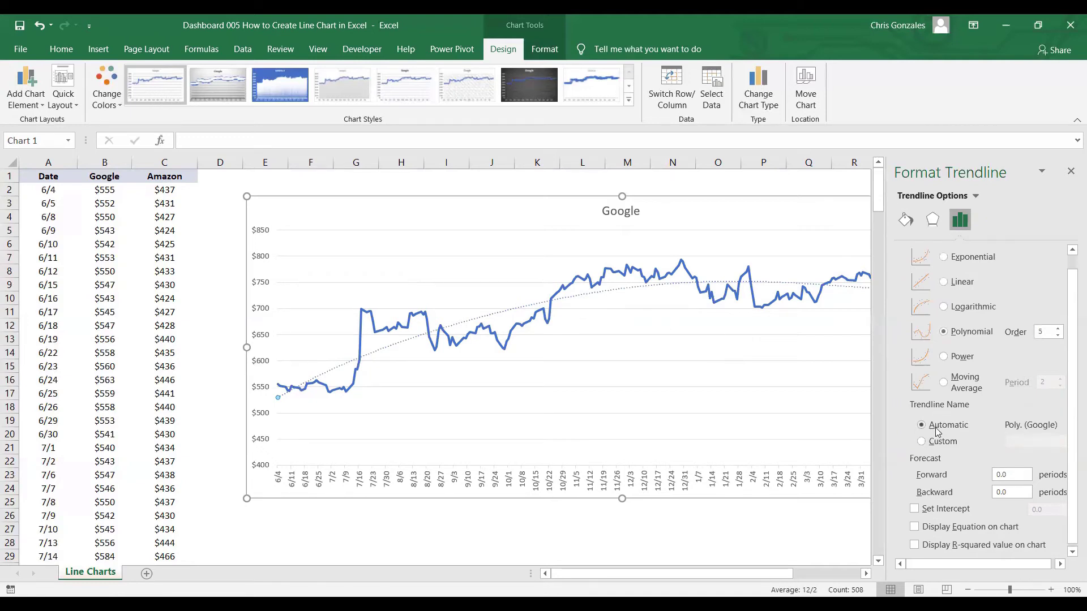
left_click(915, 528)
left_click(917, 529)
left_click(1071, 173)
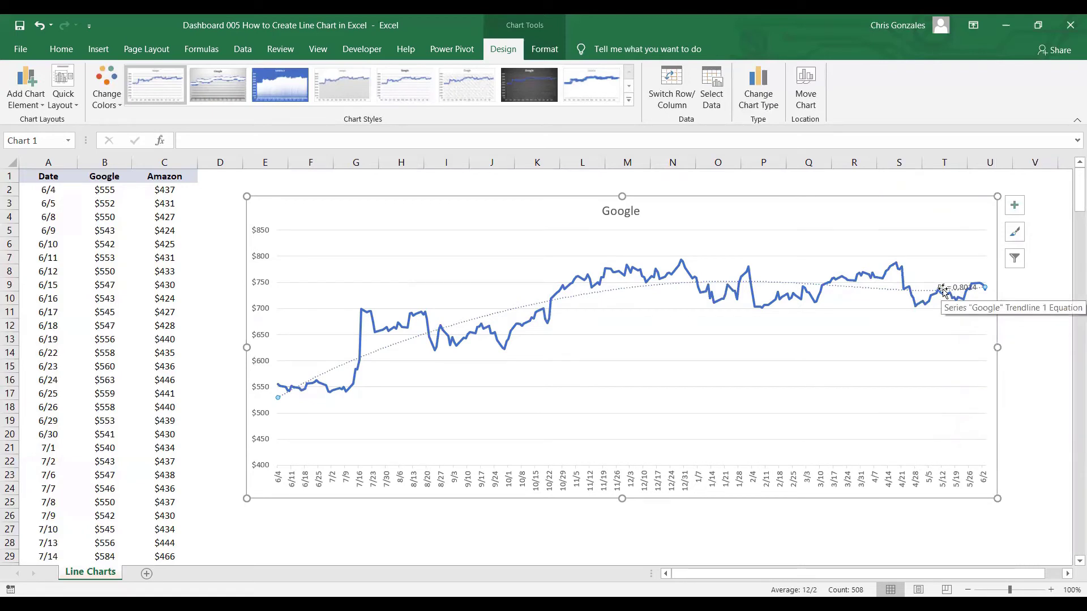
Step: Set the trendline's Forecast Forward to 30 periods, extending it to 6/30
right_click(889, 293)
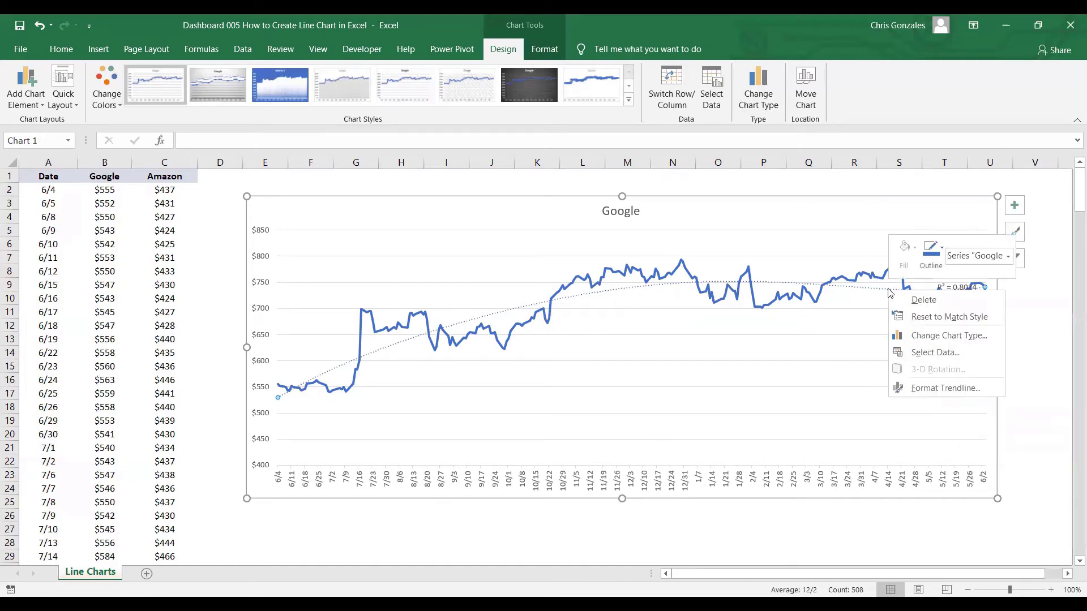
left_click(933, 391)
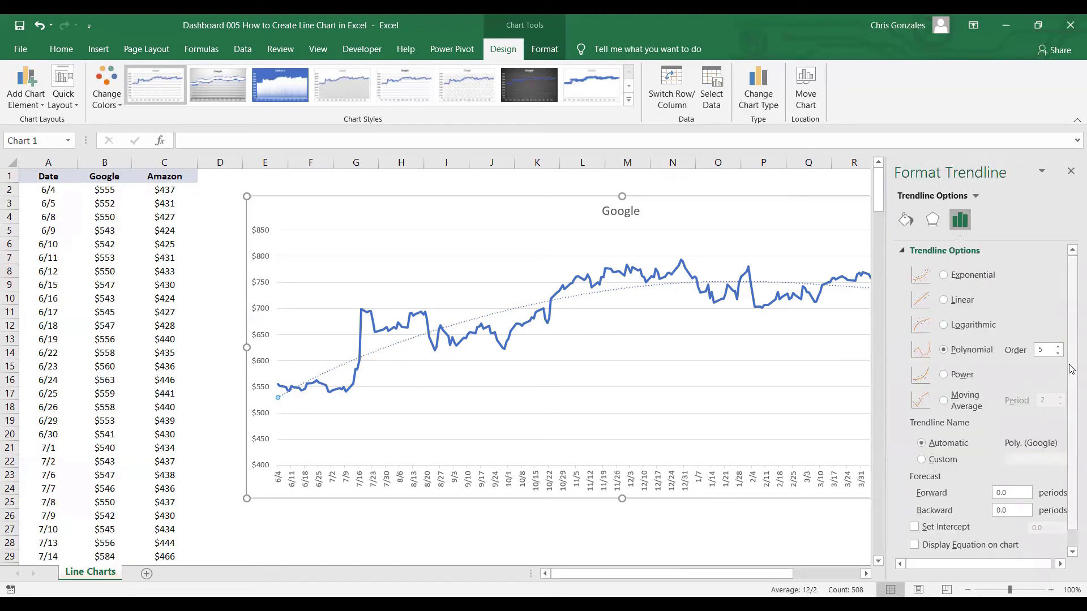
scroll(1072, 368, "down", 1)
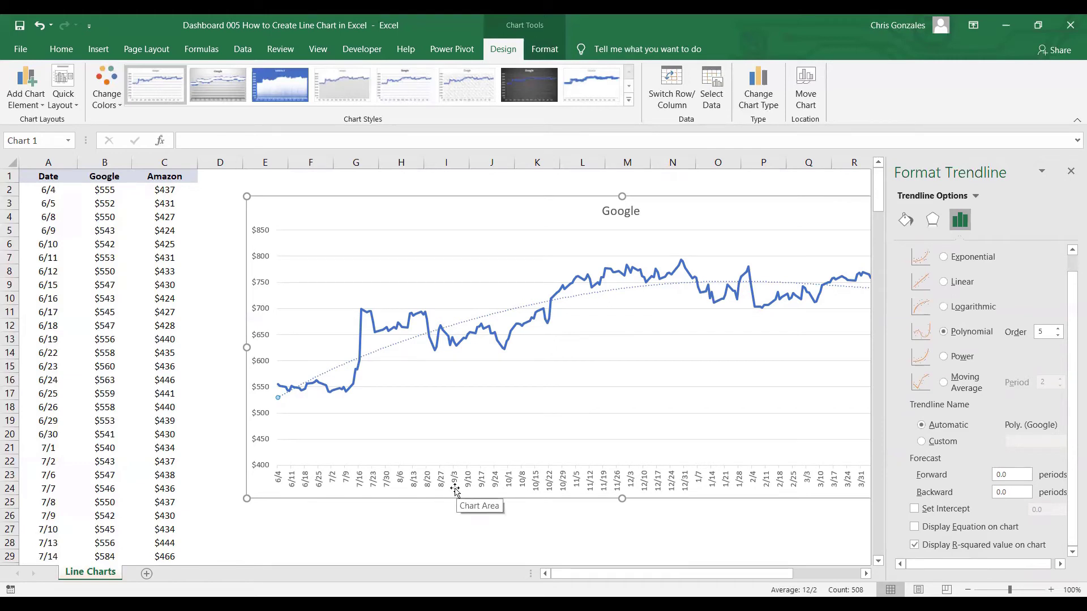
left_click_drag(1014, 475, 985, 474)
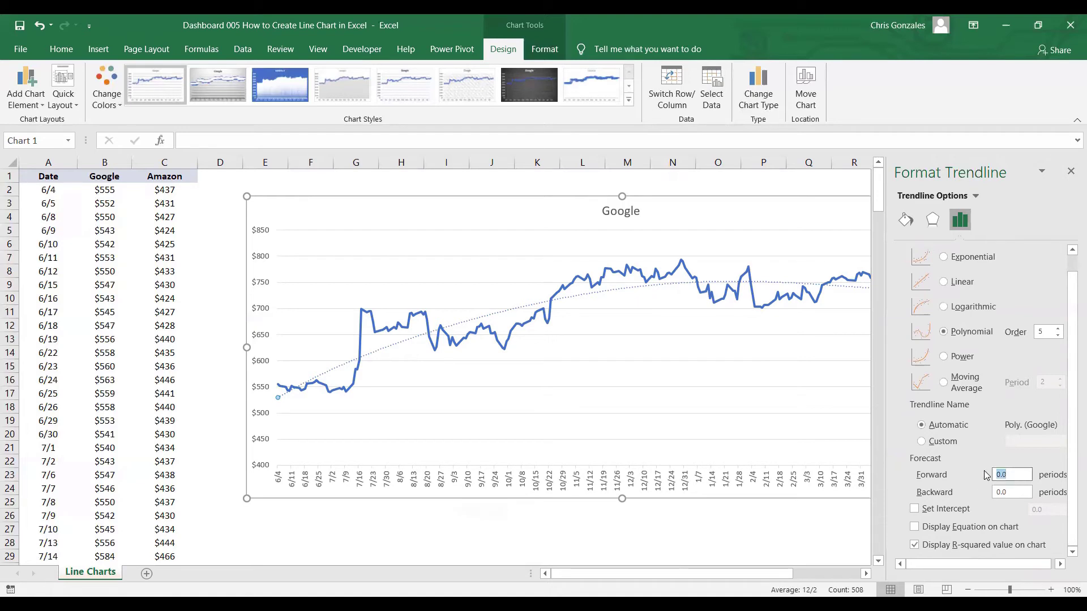
type("30")
key("Return")
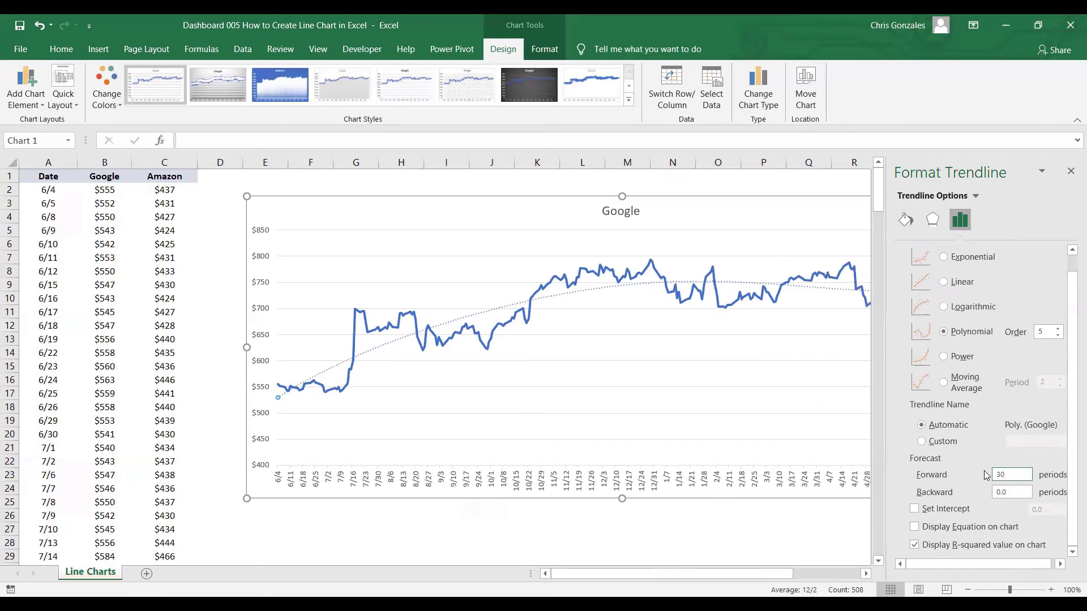
left_click(1071, 172)
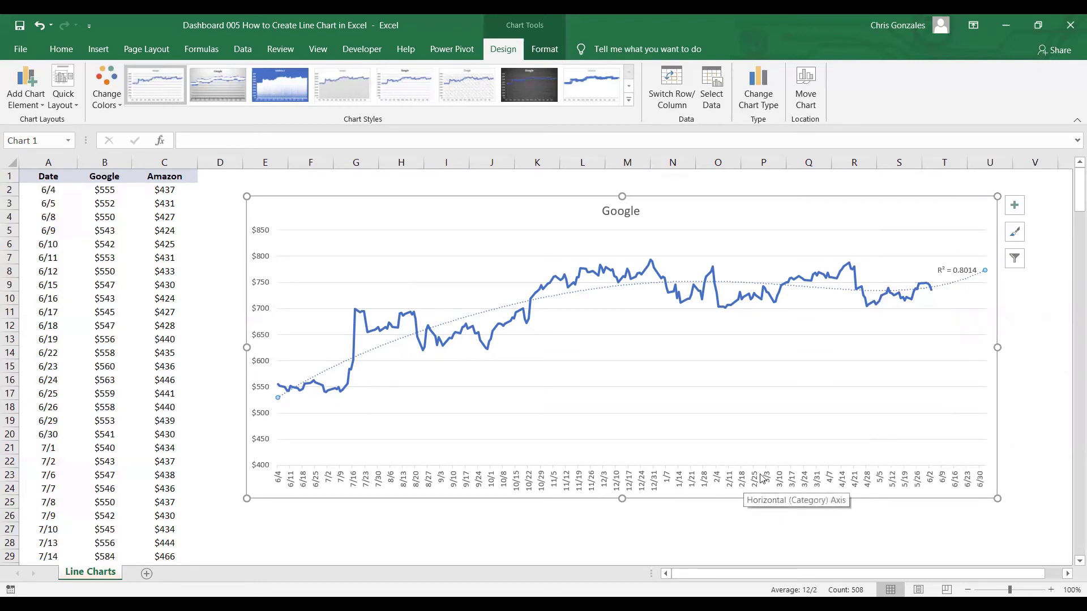
Step: Reset the trendline's Forward forecast to 0 and uncheck Display R-squared value on chart
right_click(945, 289)
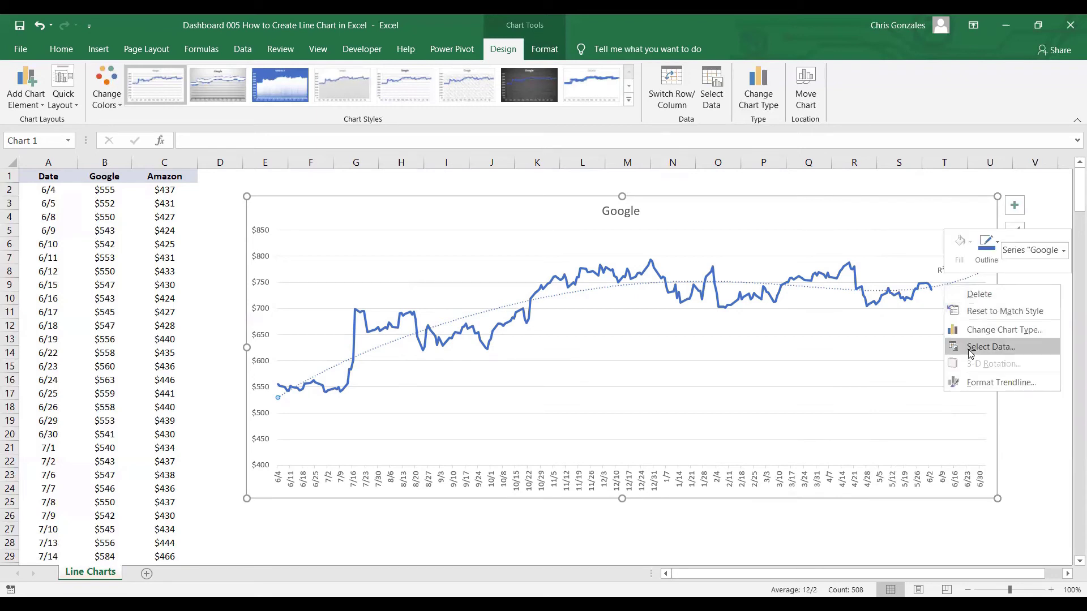
left_click(973, 384)
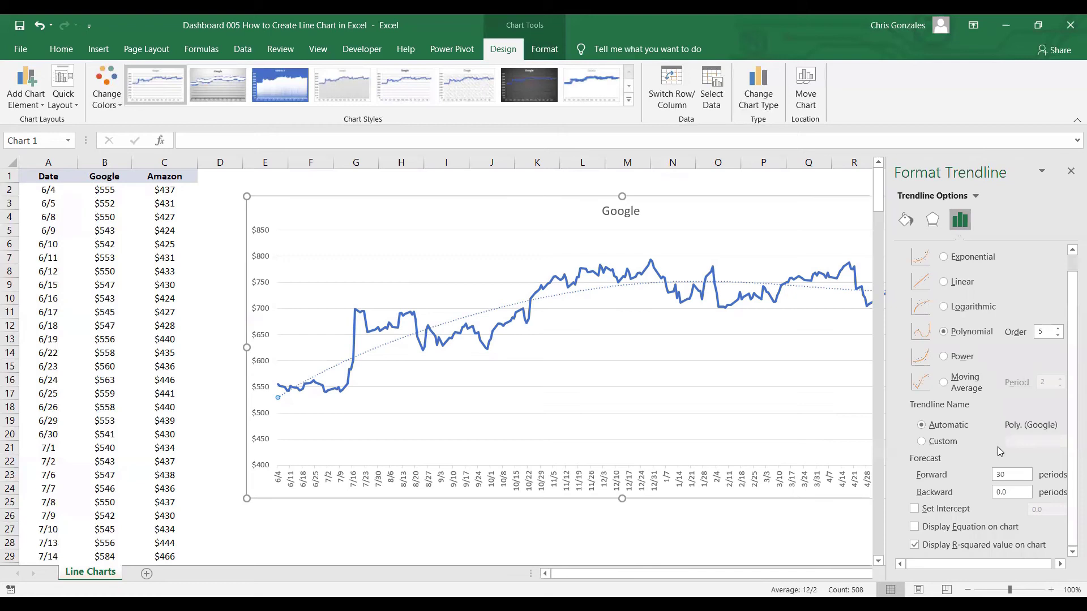
scroll(1010, 487, "up", 1)
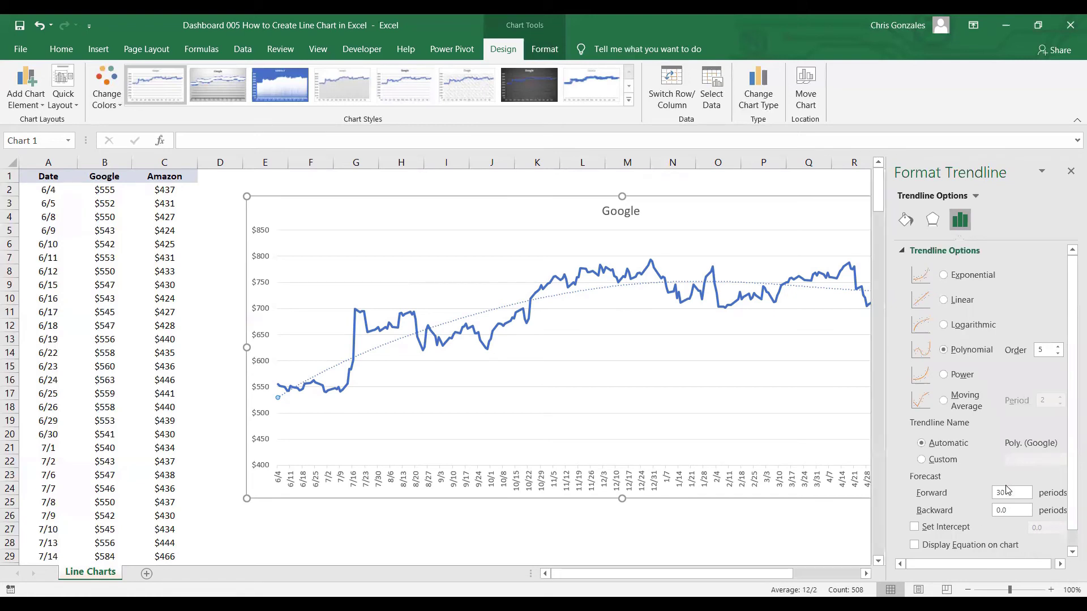
left_click_drag(1009, 496, 991, 496)
type("0")
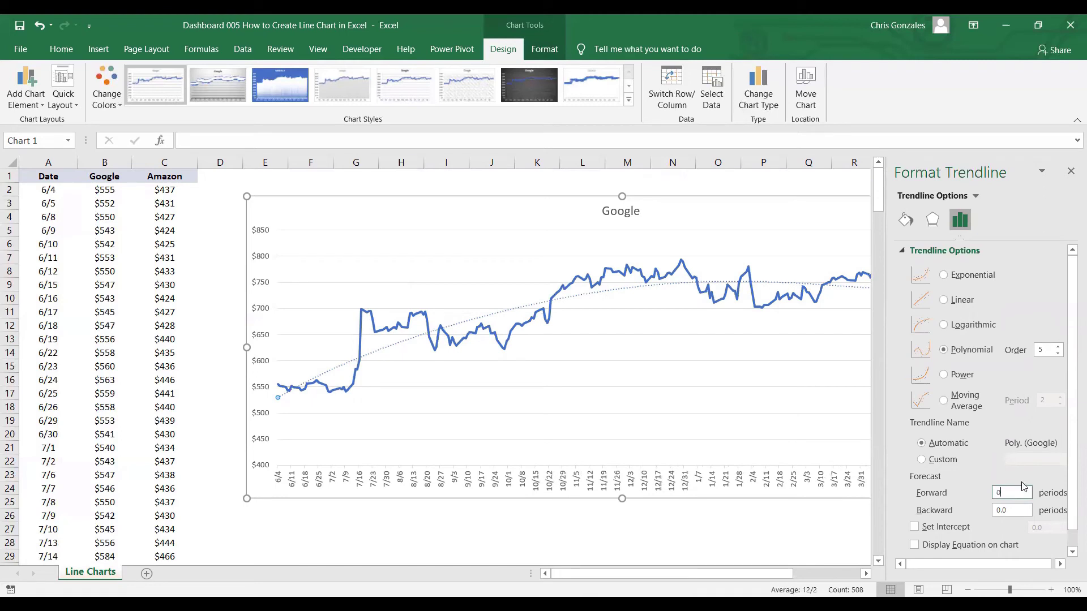
scroll(1024, 486, "down", 1)
left_click(923, 549)
left_click(915, 548)
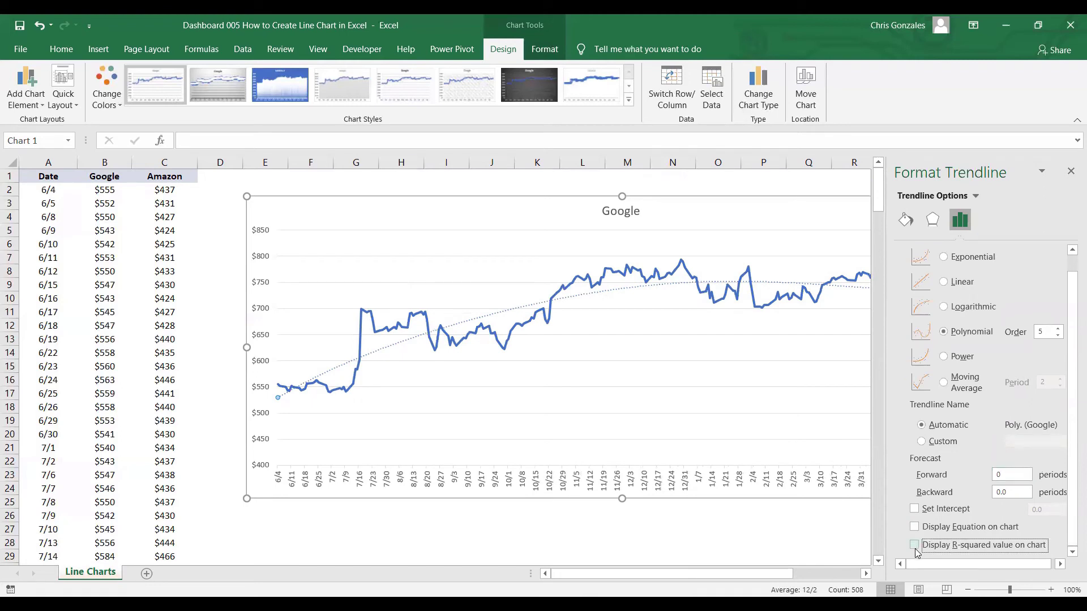
left_click(1070, 172)
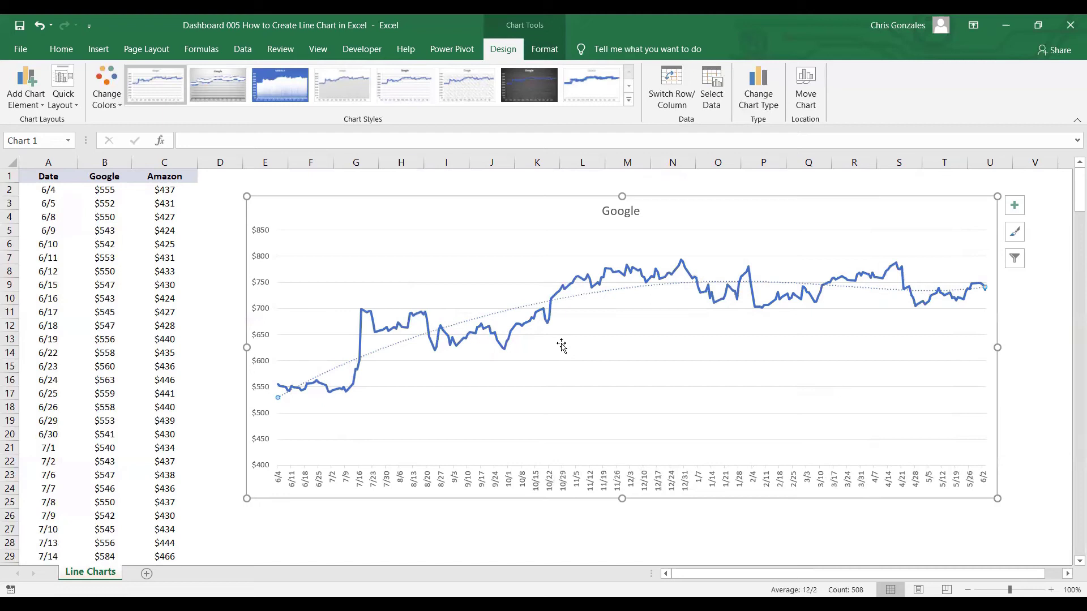
Step: Copy column C's Amazon prices and paste them into the chart as a second series
left_click(164, 162)
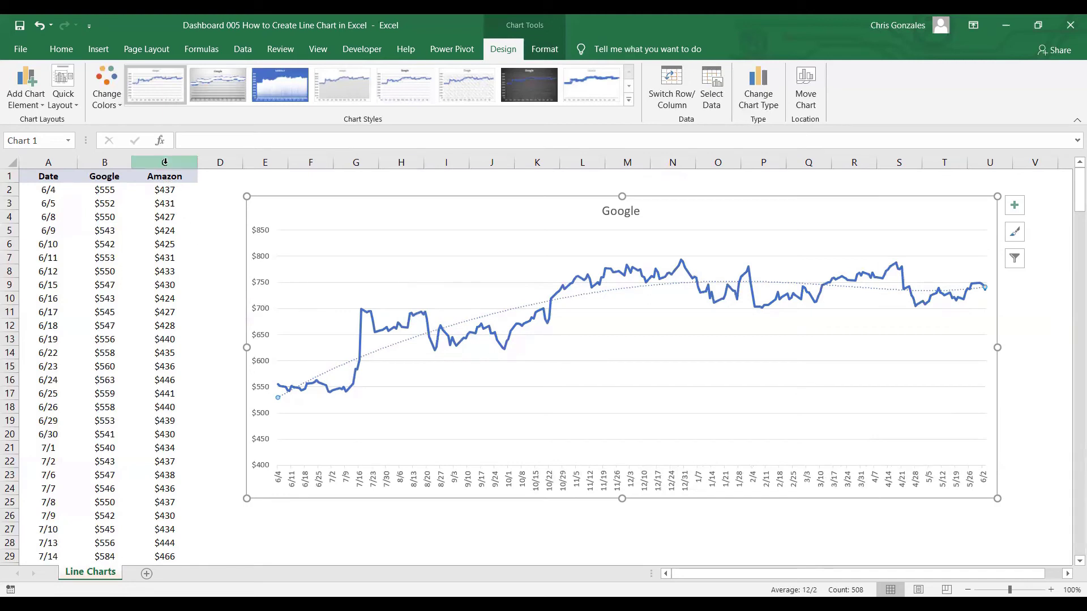
left_click(165, 162)
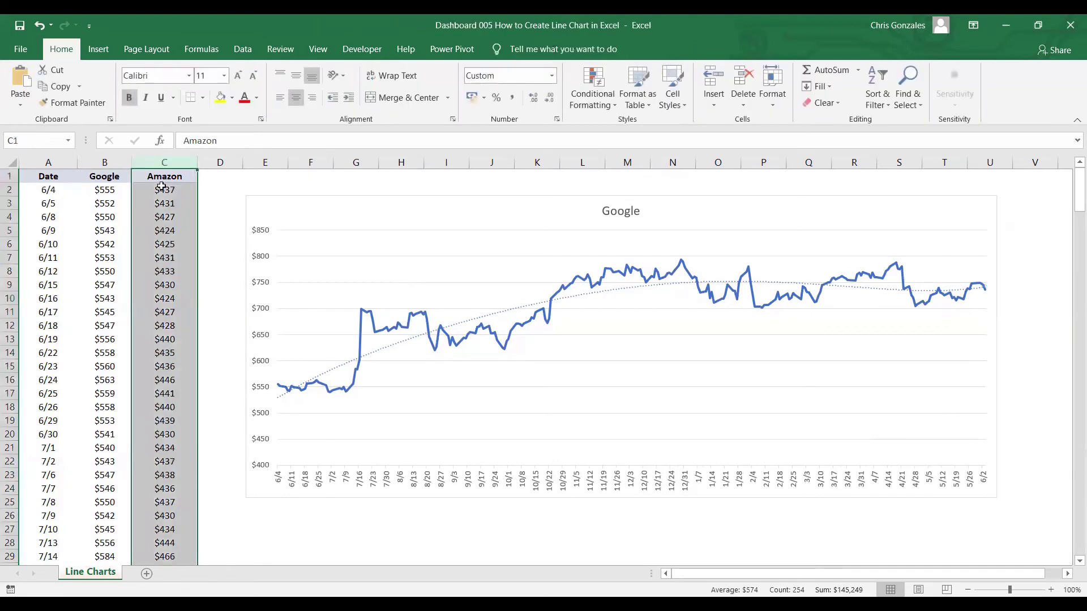
right_click(162, 186)
left_click(189, 214)
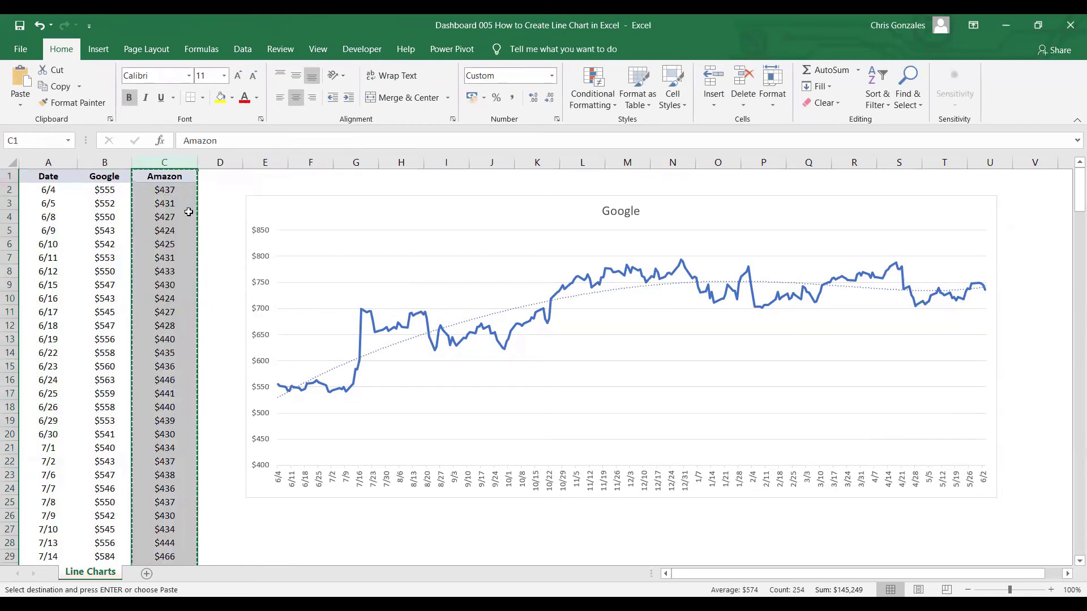
left_click(366, 217)
key("ctrl+v")
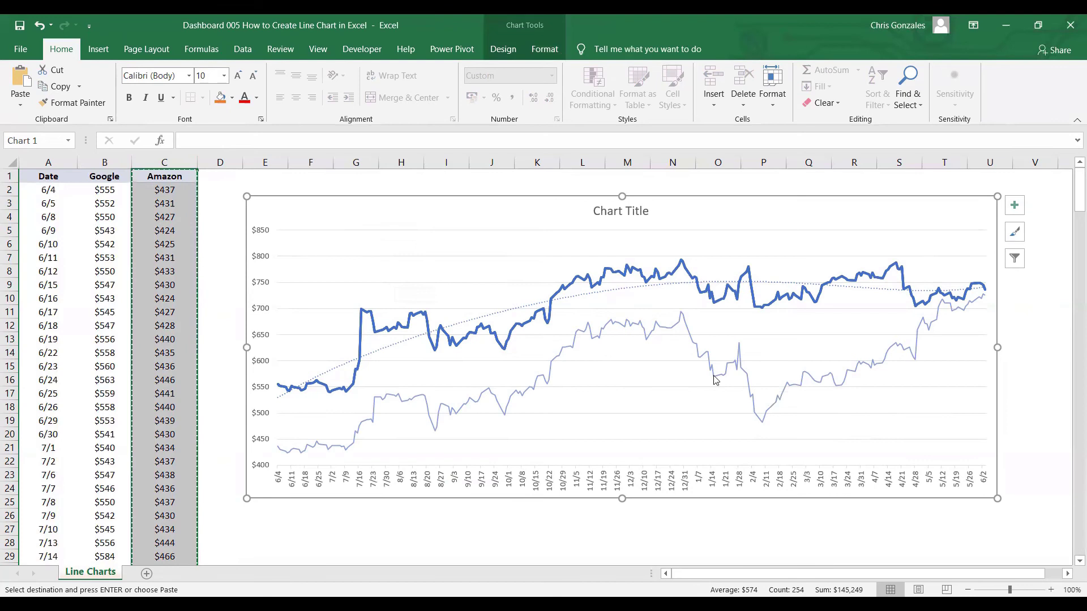
Step: Set the Amazon line's Shape Outline to the orange theme colour
left_click(715, 378)
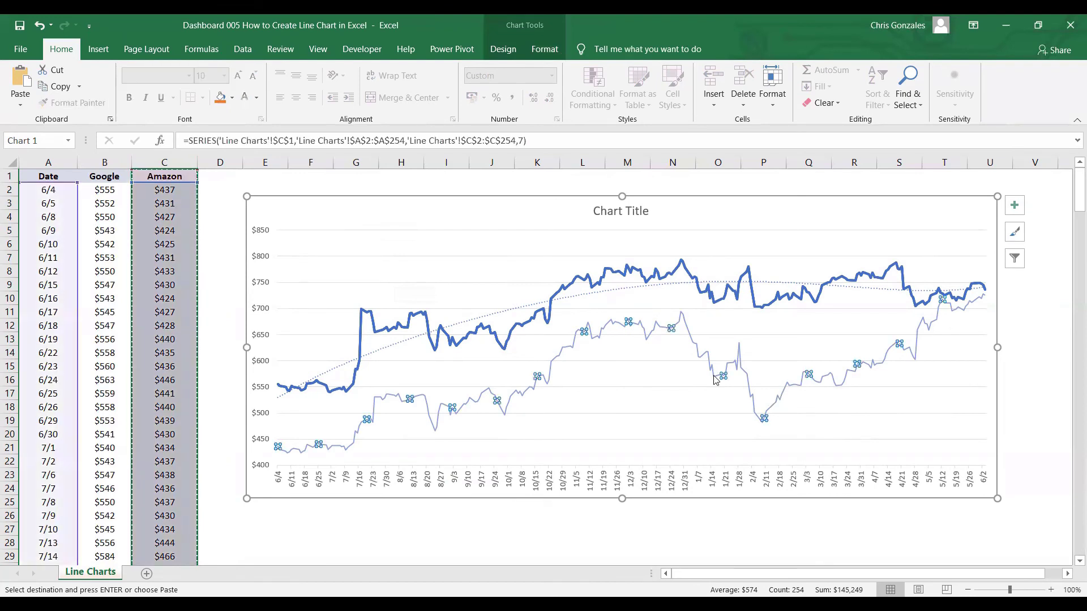
left_click(545, 48)
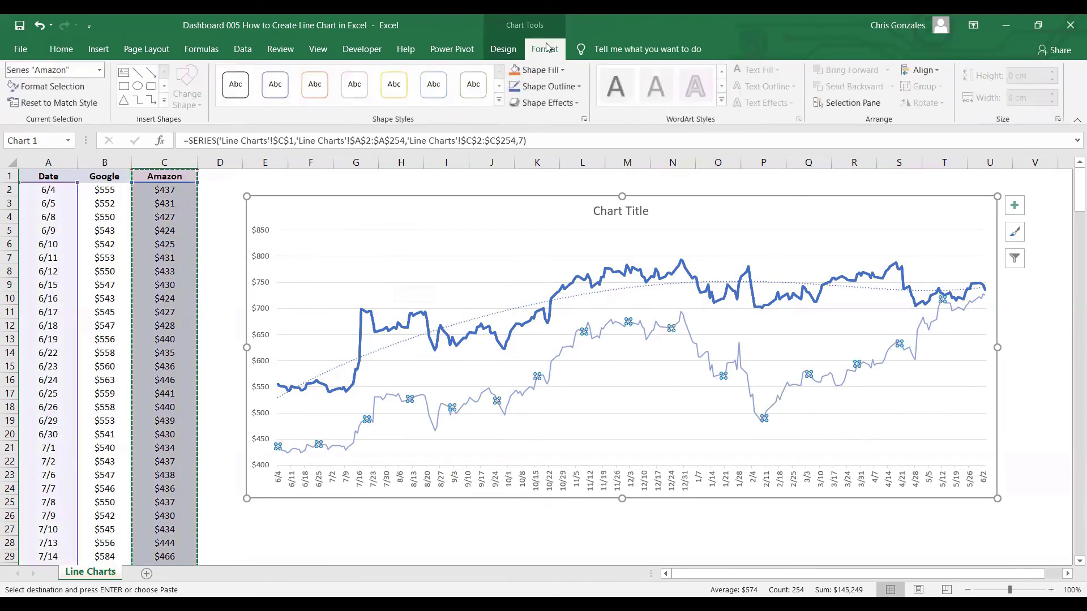
left_click(538, 90)
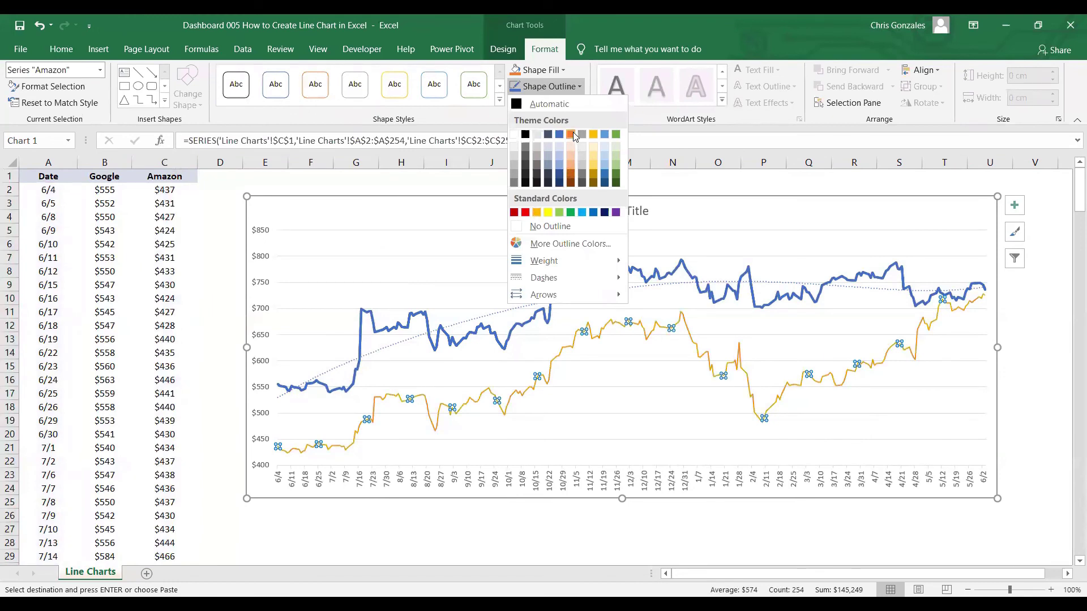
left_click(571, 134)
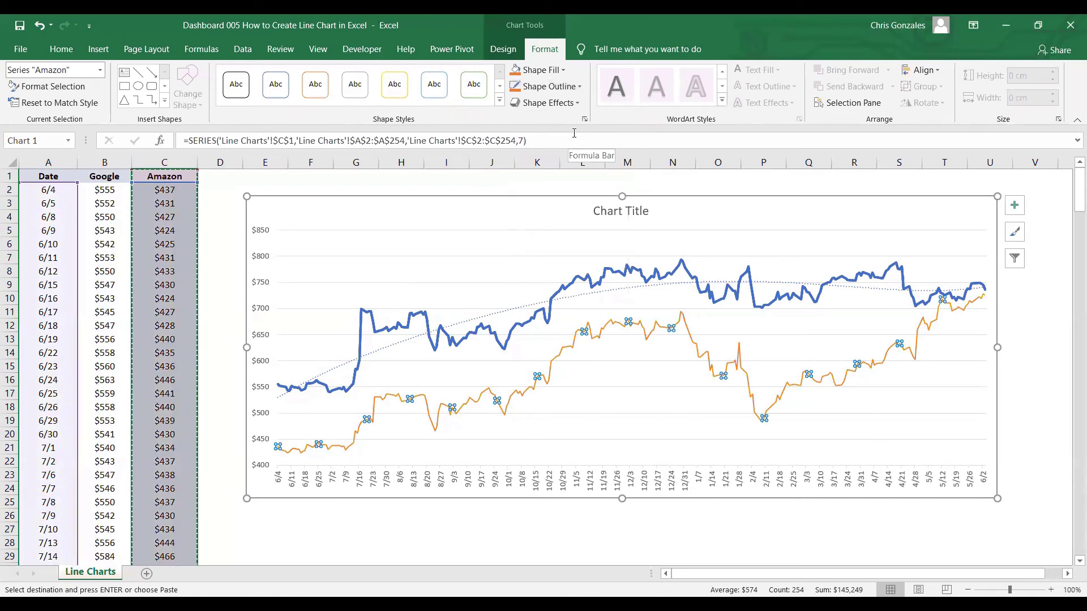
Step: Add a polynomial trendline of order 5 to the orange Amazon series
right_click(501, 406)
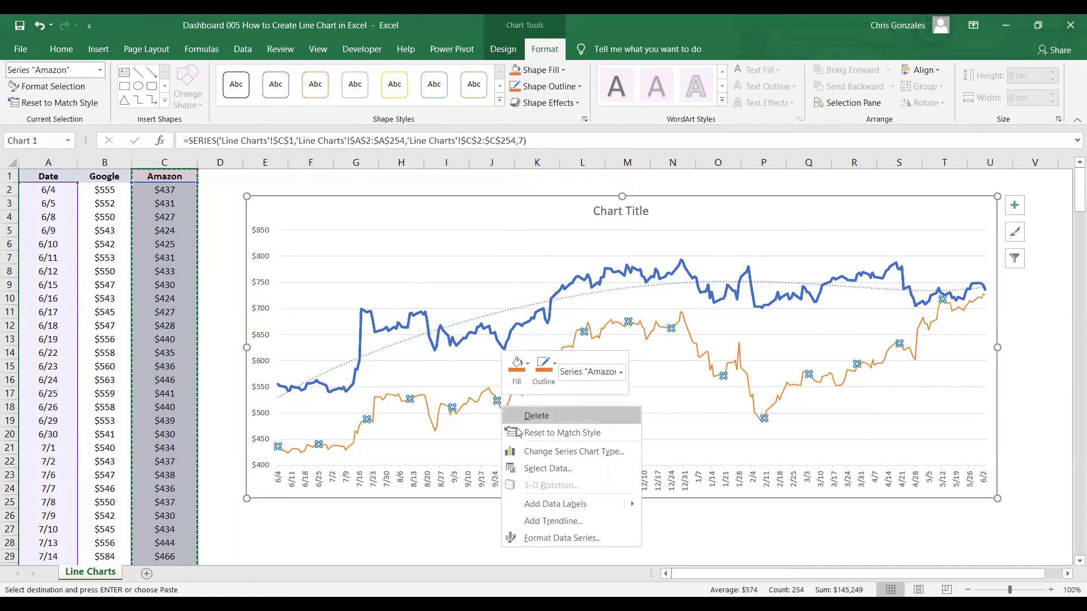
left_click(539, 521)
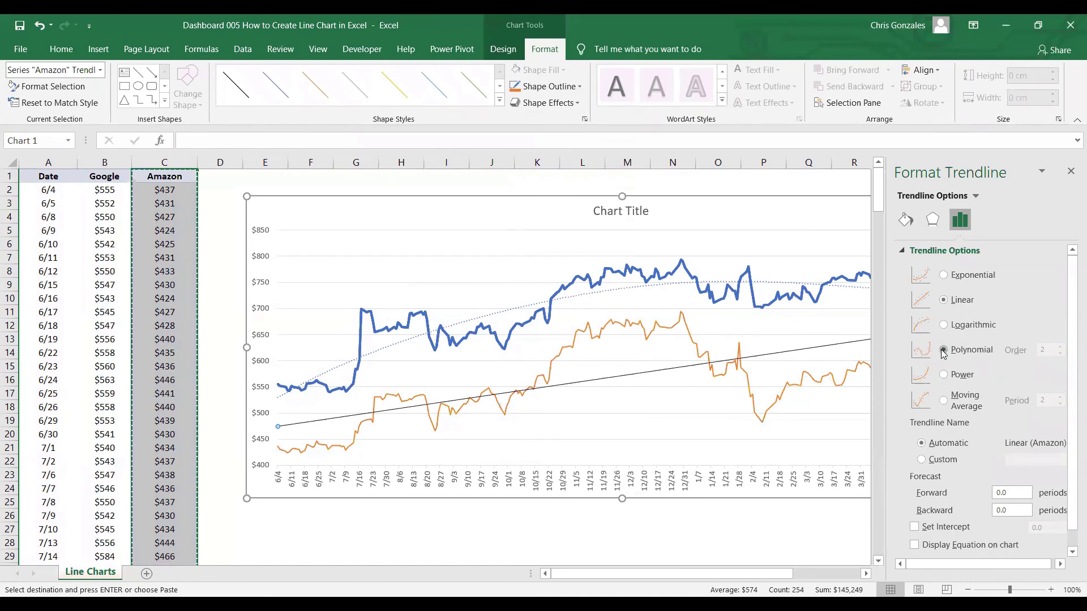
left_click(943, 350)
left_click(1058, 347)
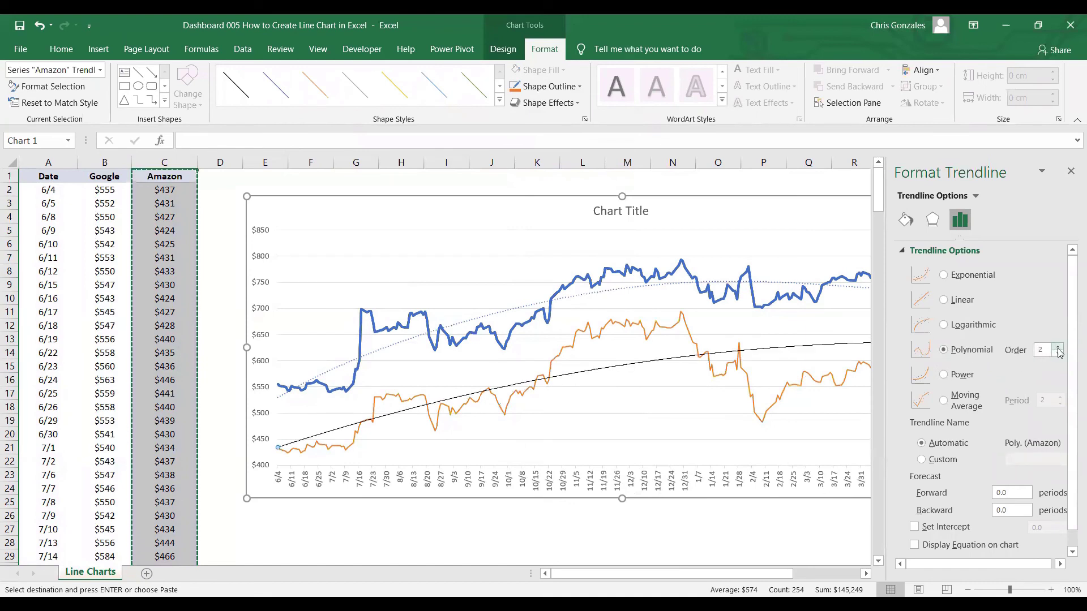
left_click(1058, 347)
left_click(1058, 347)
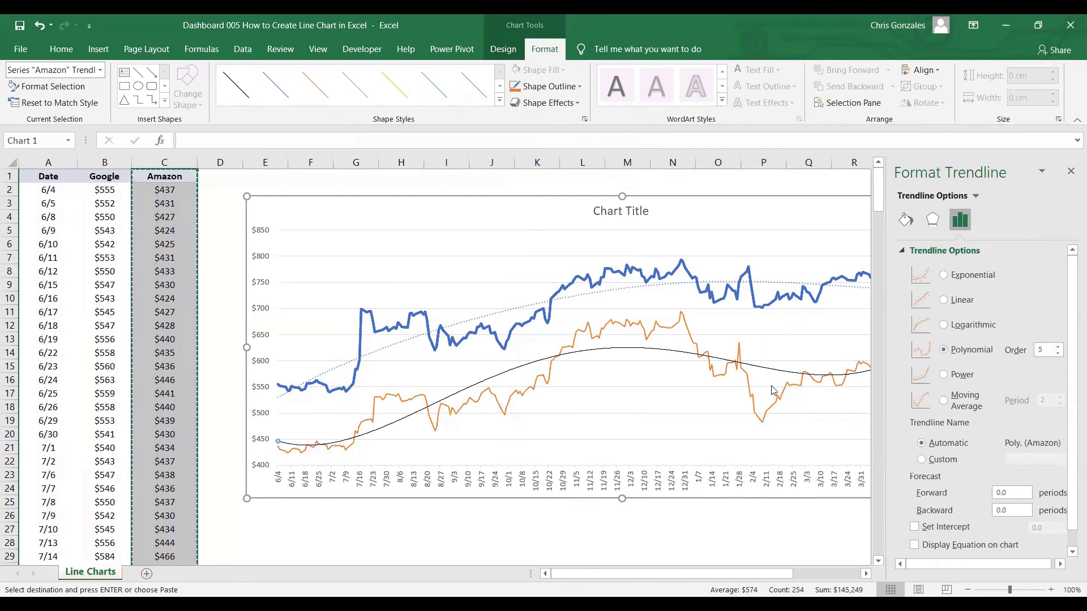
Step: Give the Amazon trendline a solid line at 68% transparency and close Format Trendline
left_click(933, 224)
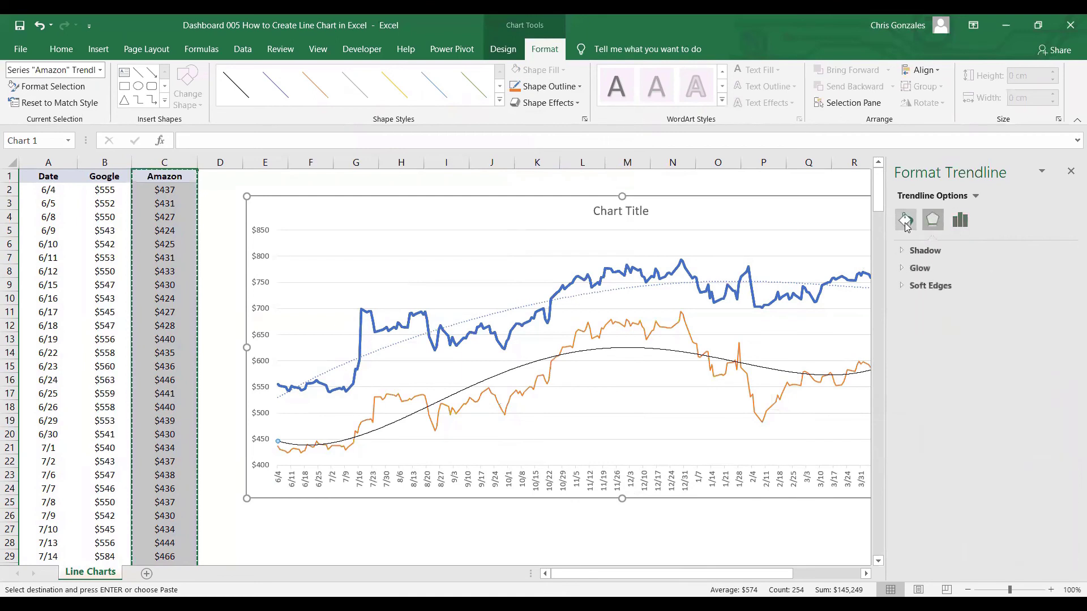
left_click(905, 223)
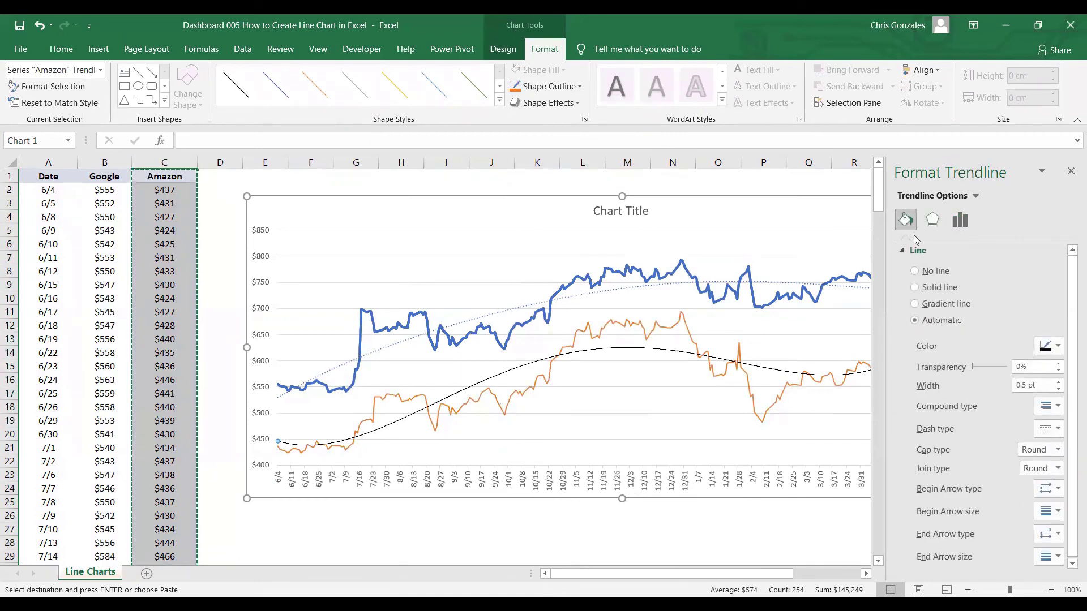
left_click_drag(974, 368, 997, 370)
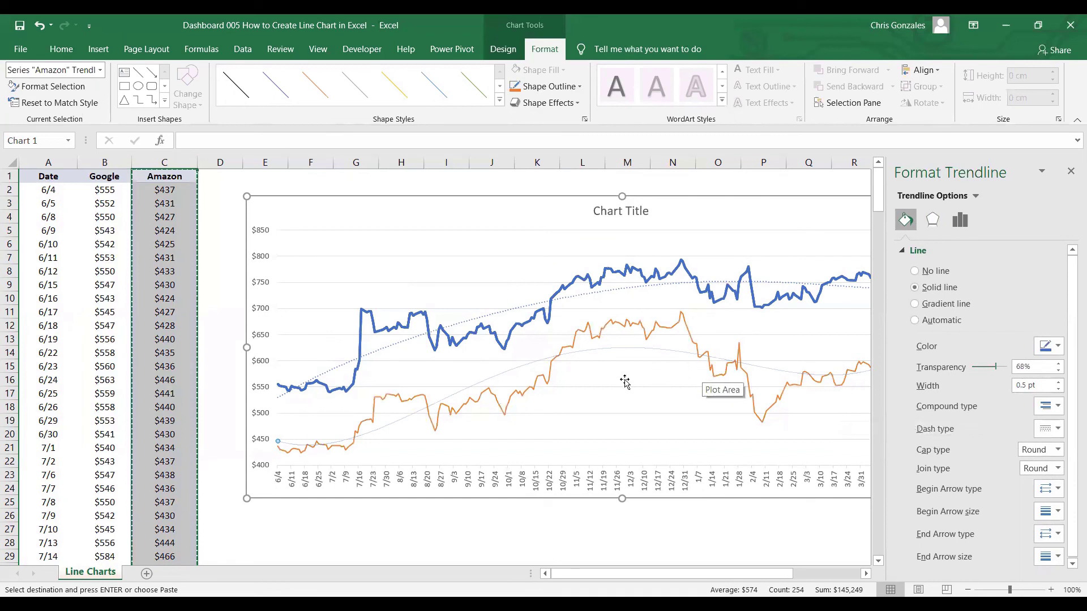
left_click(1071, 176)
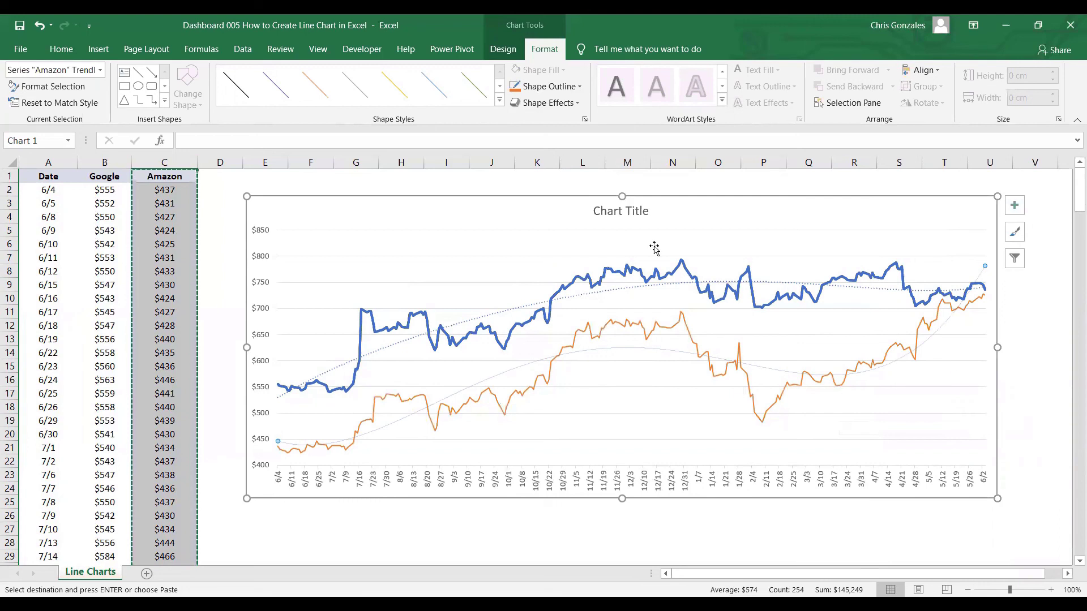
Step: Replace the 'Chart Title' placeholder with 'Stock Price'
left_click(608, 210)
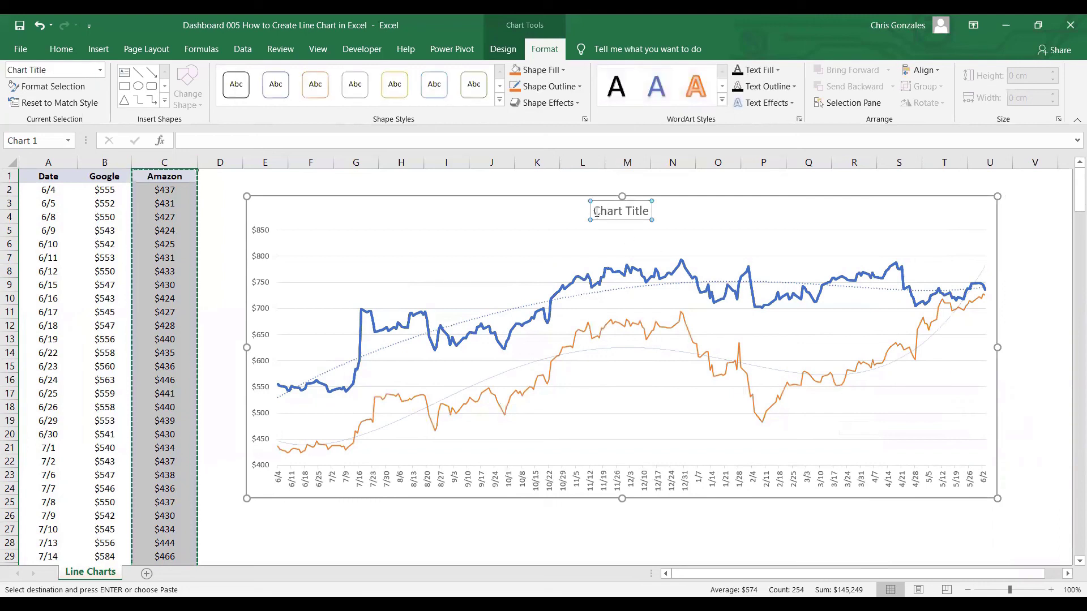
left_click_drag(598, 212, 660, 208)
type("=")
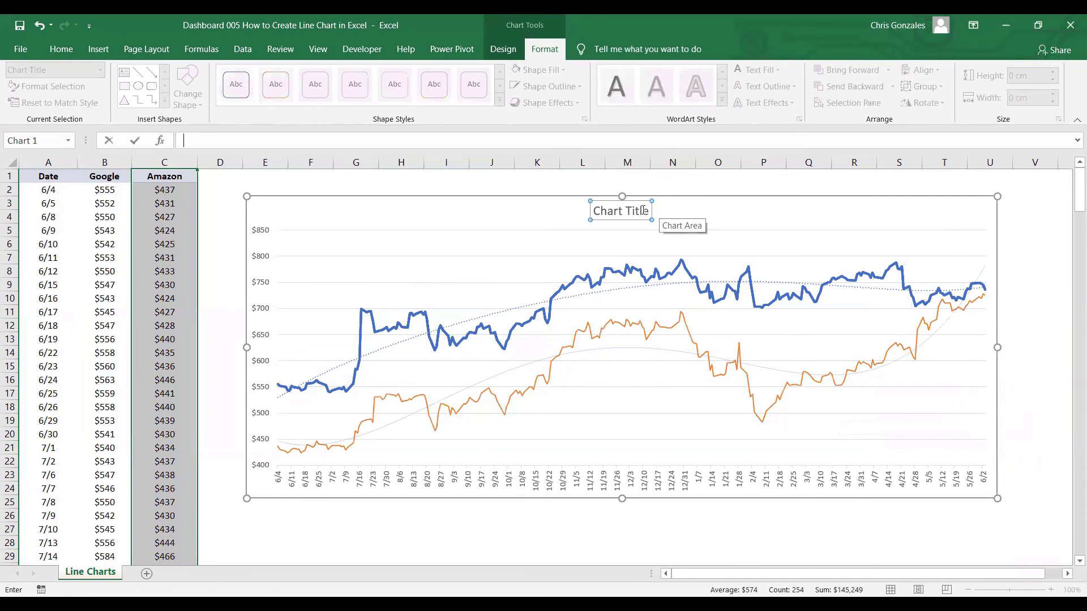
key("Escape")
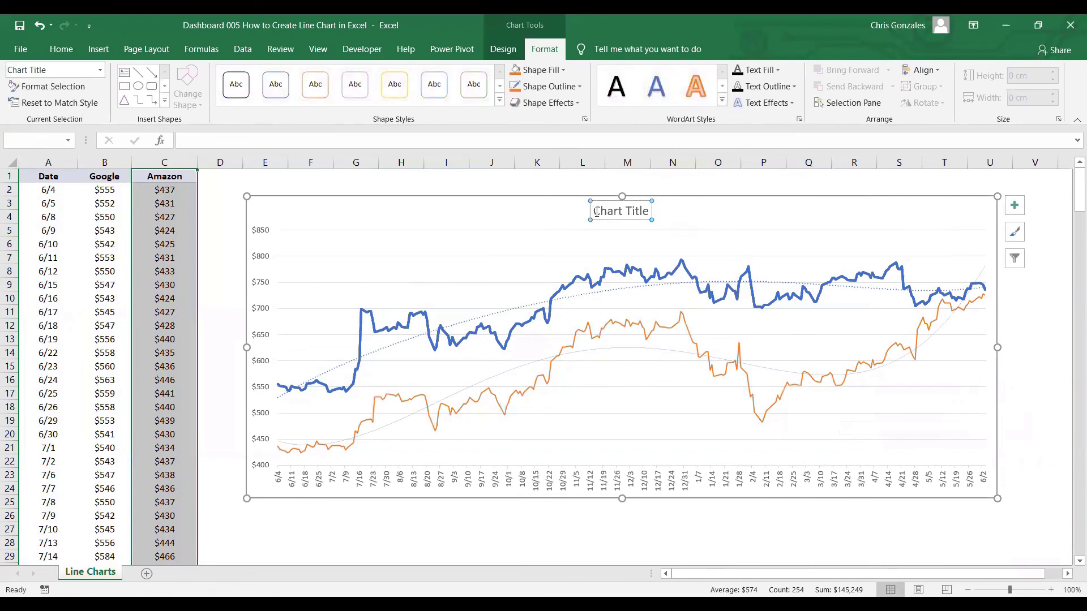
left_click_drag(593, 212, 666, 209)
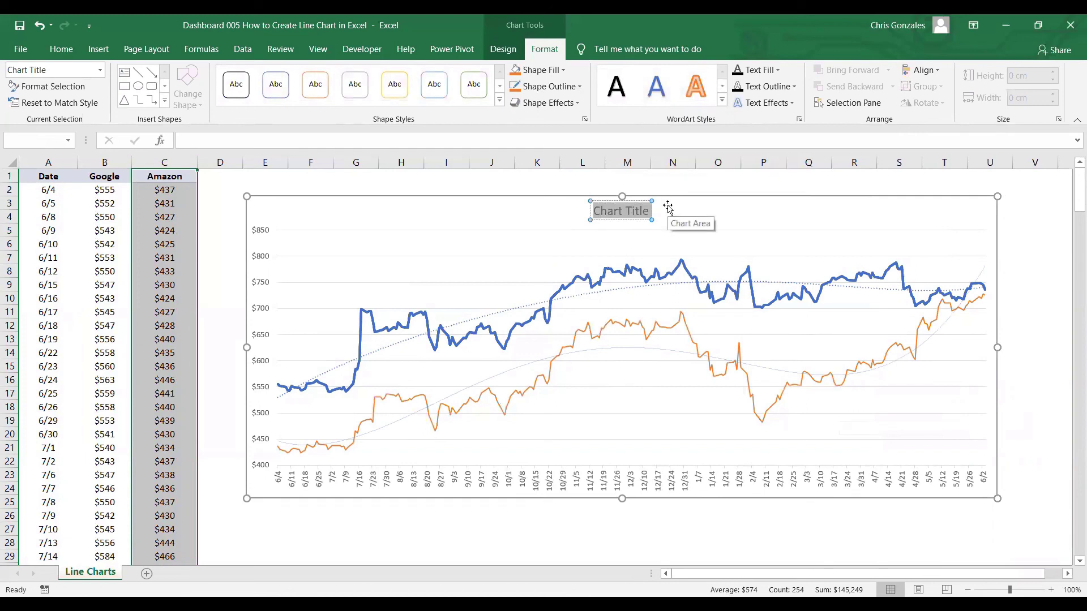
type("Stock")
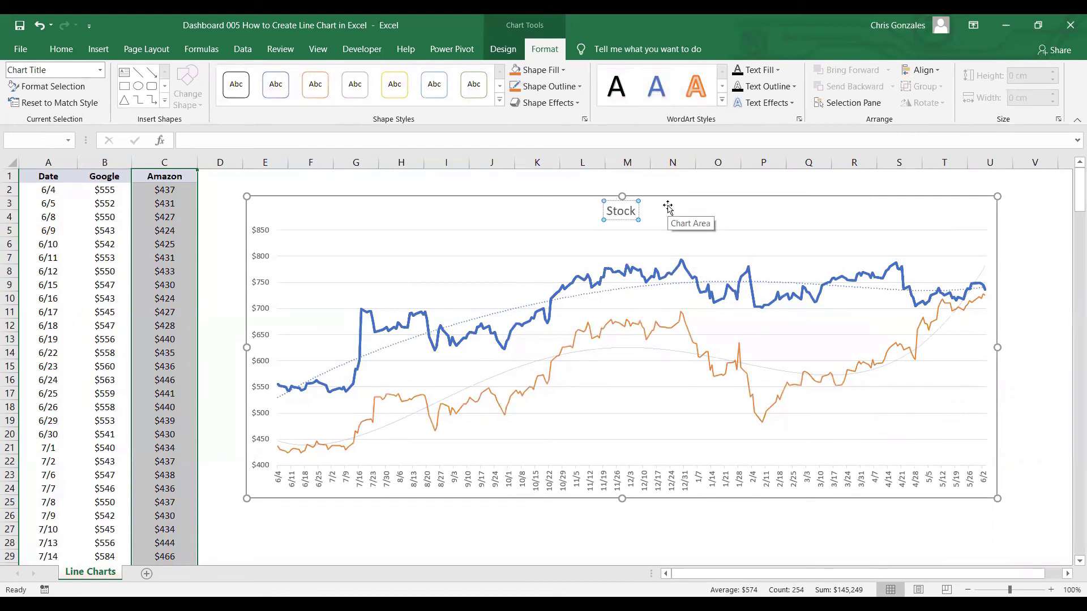
type(" Price")
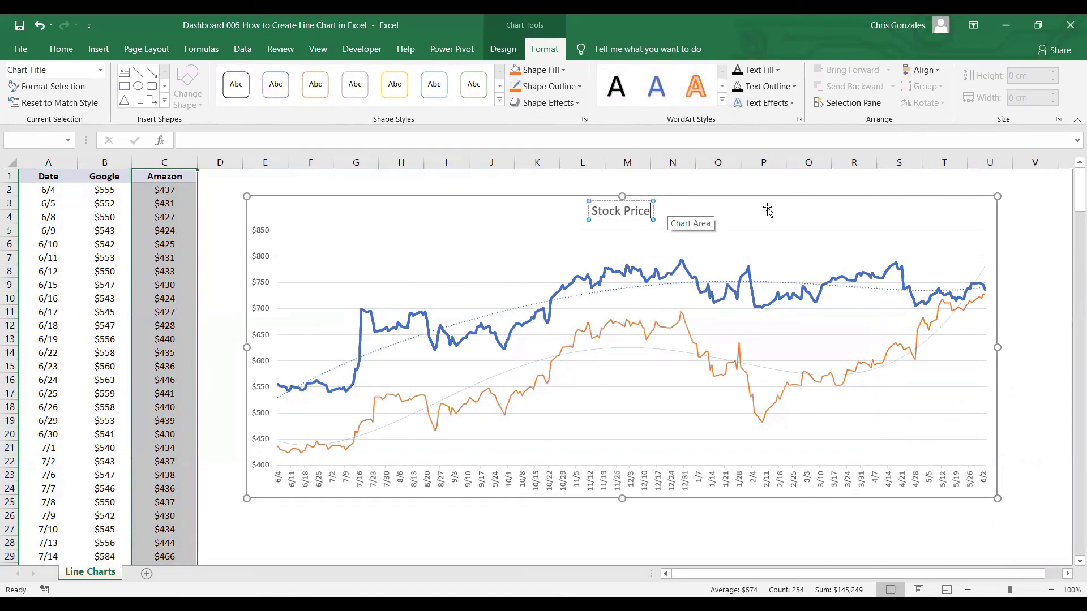
left_click(787, 191)
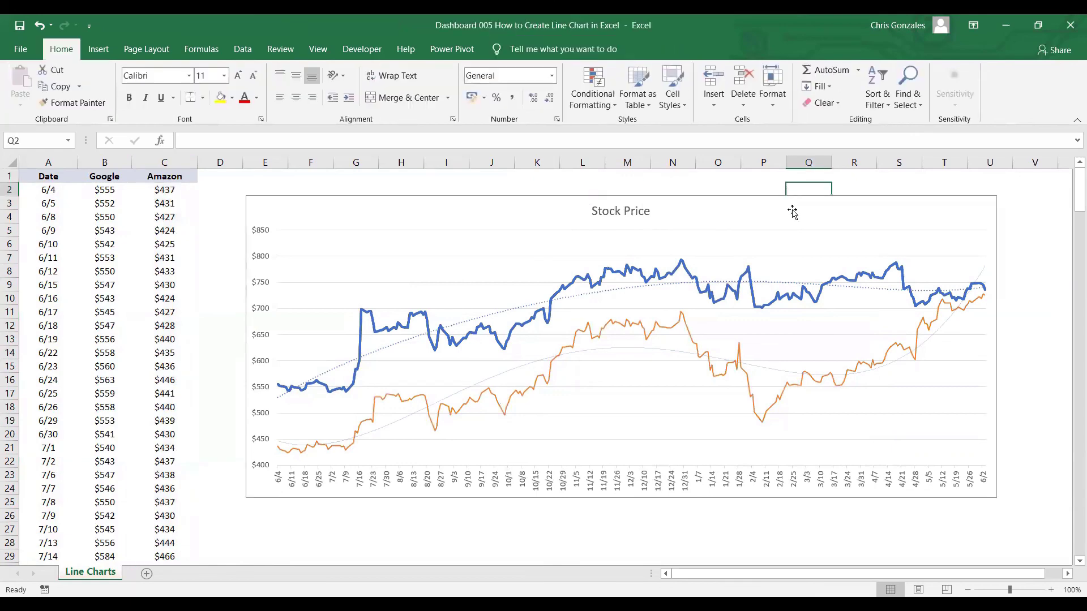
left_click(792, 212)
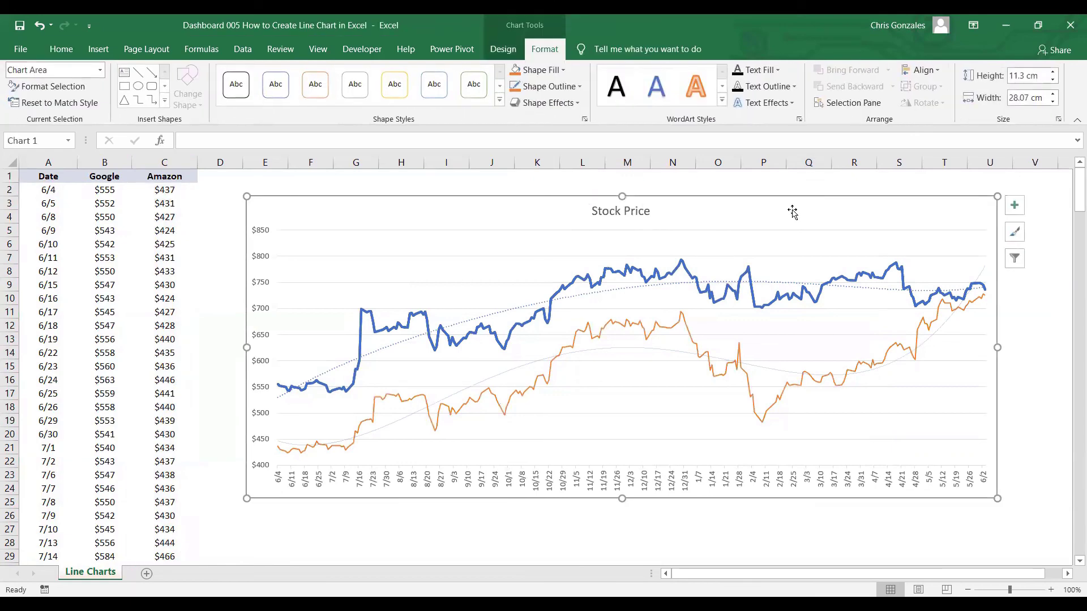